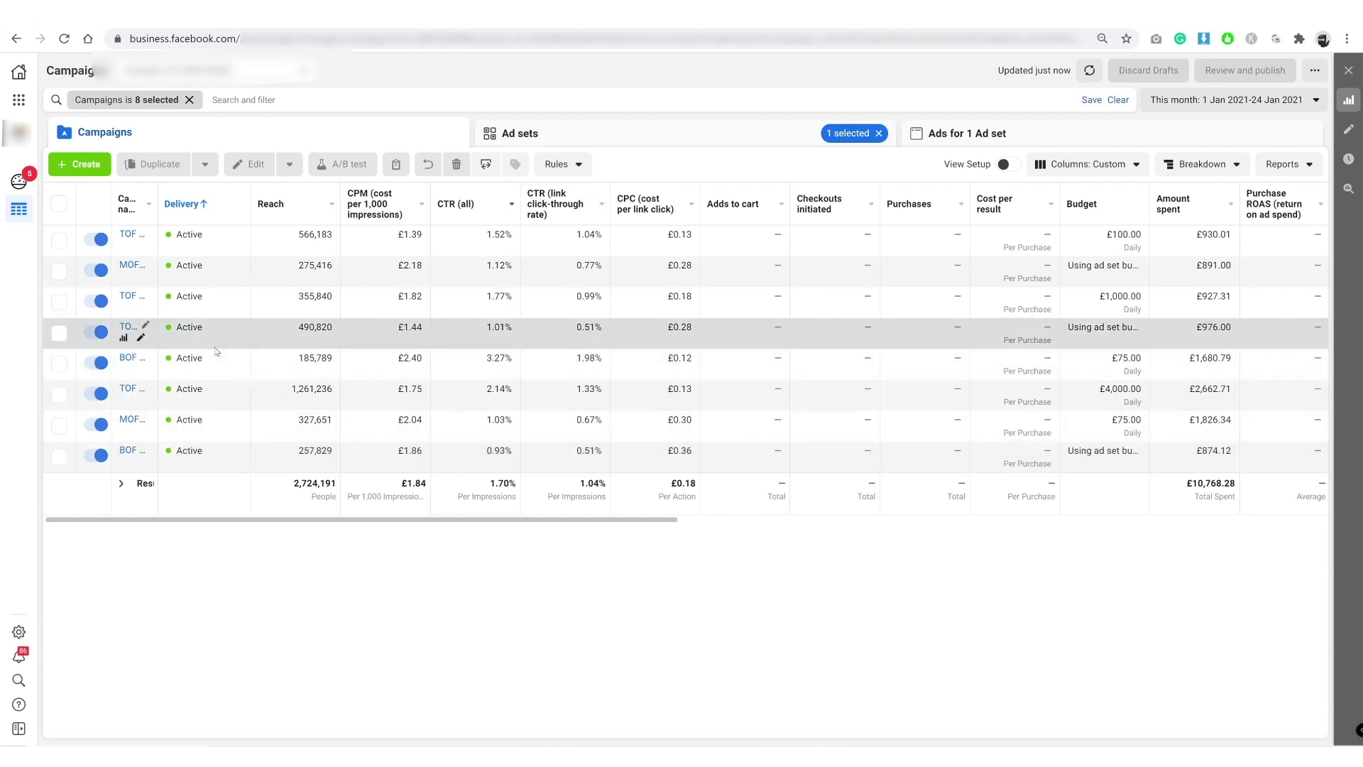
Bulk-edit all 15 BOF campaign ad sets and keep attribution at 7 days after clicking
left_click(125, 359)
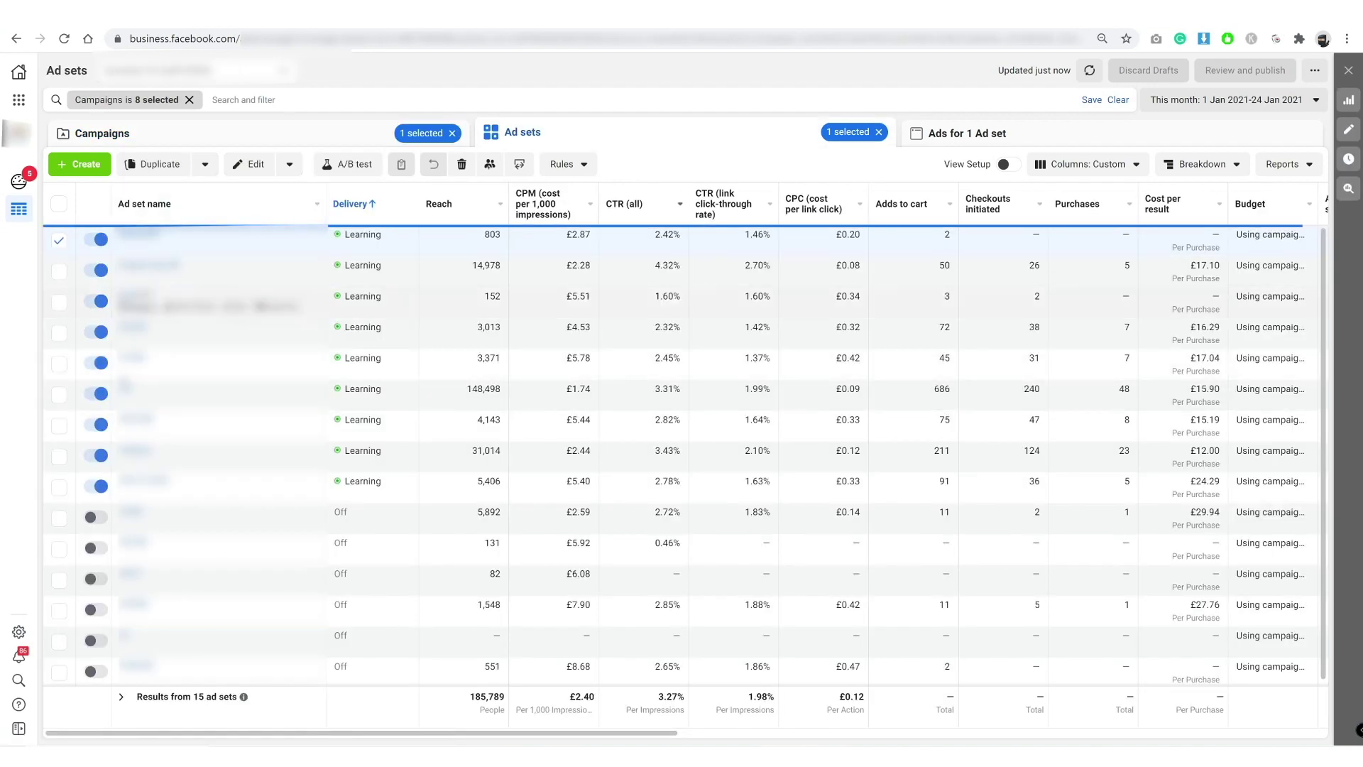
left_click(59, 204)
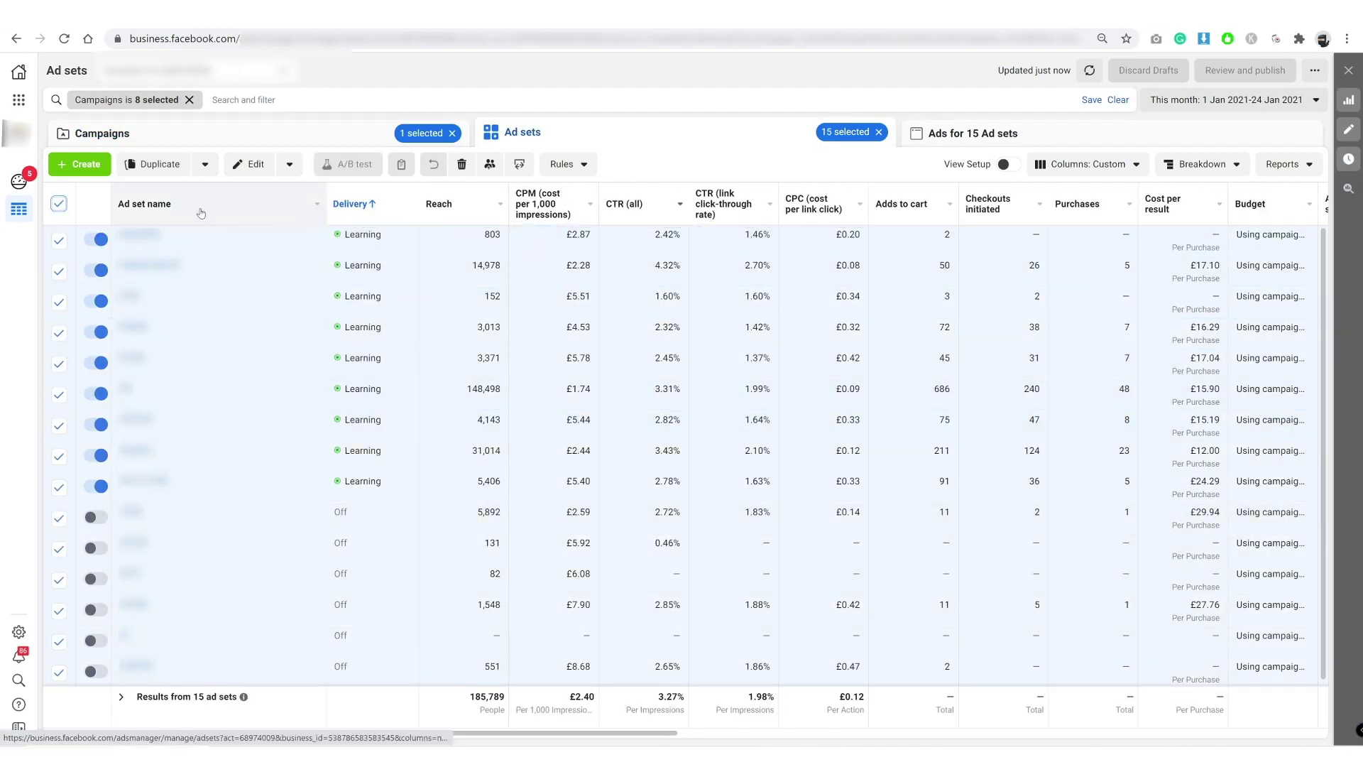
left_click(249, 164)
scroll(1188, 439, "down", 15)
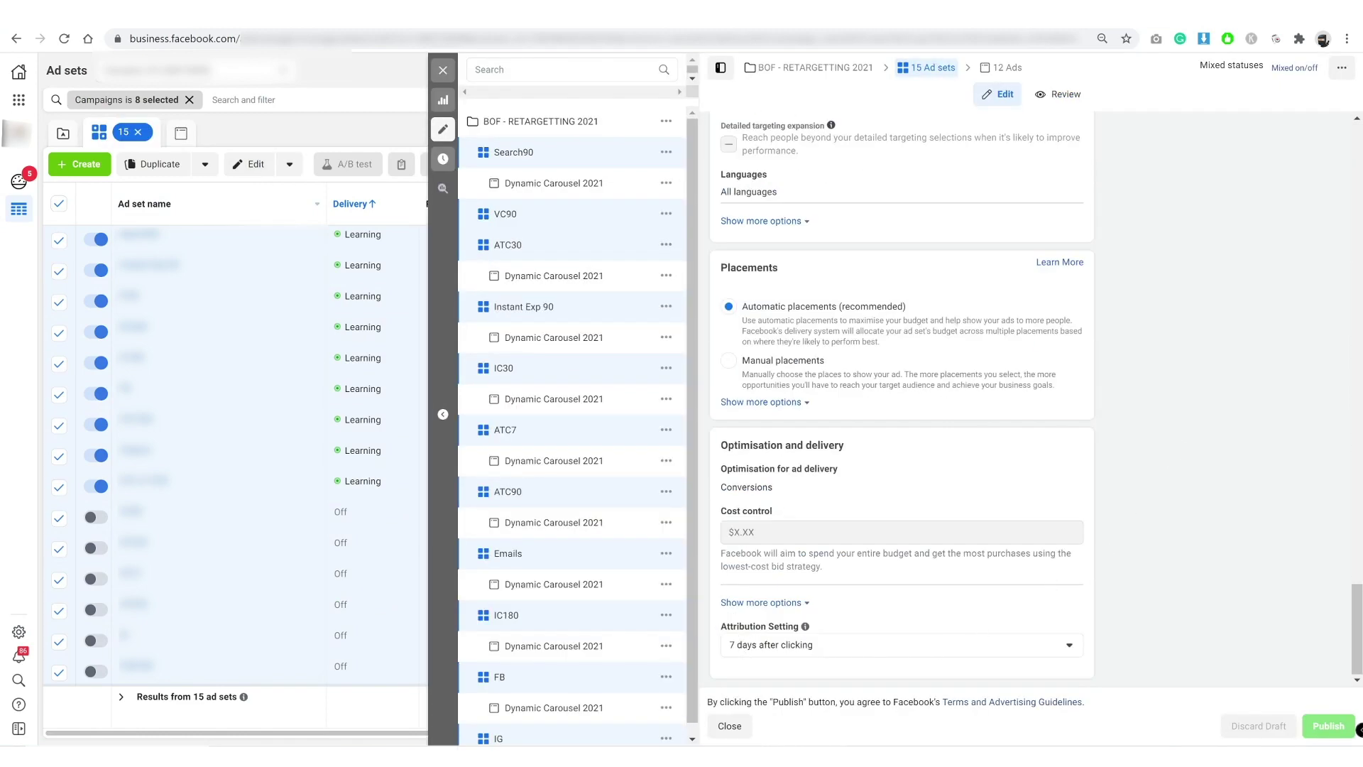
left_click(797, 646)
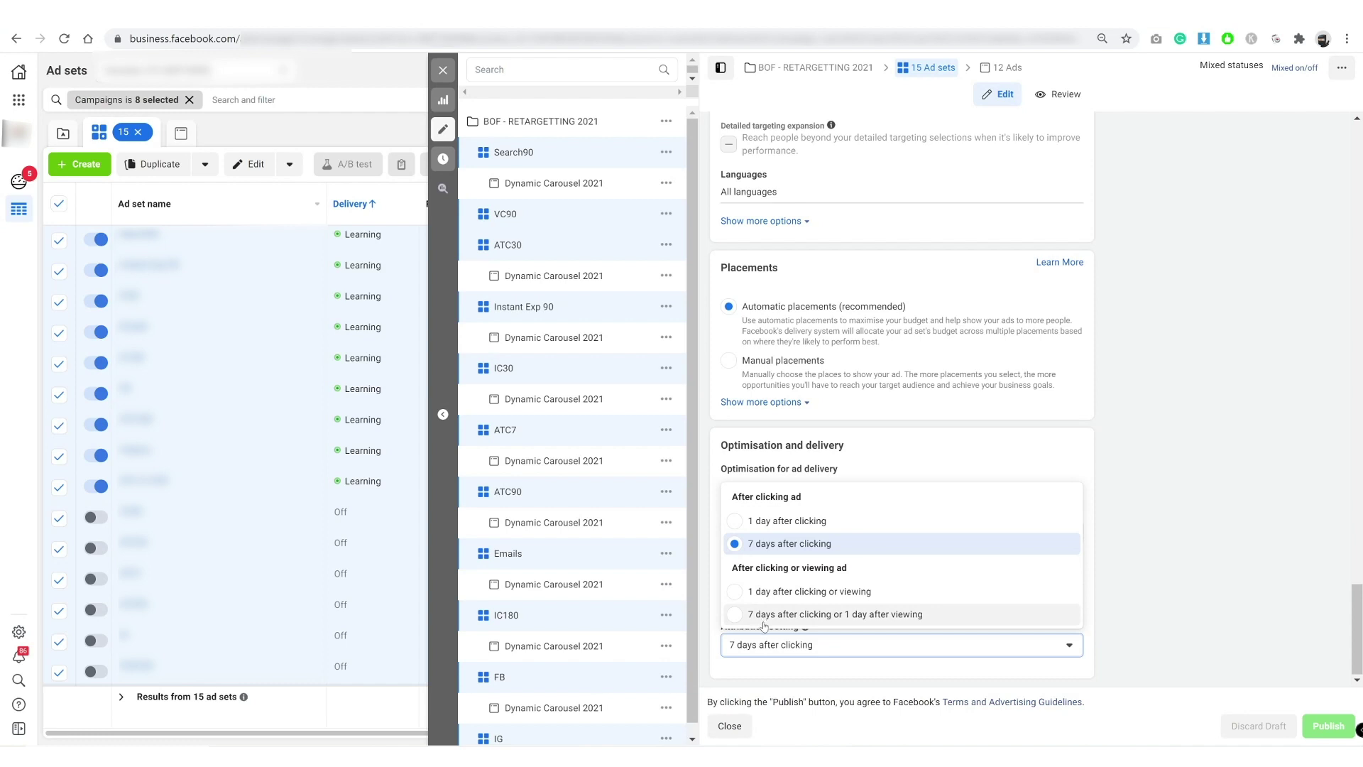
left_click(1136, 541)
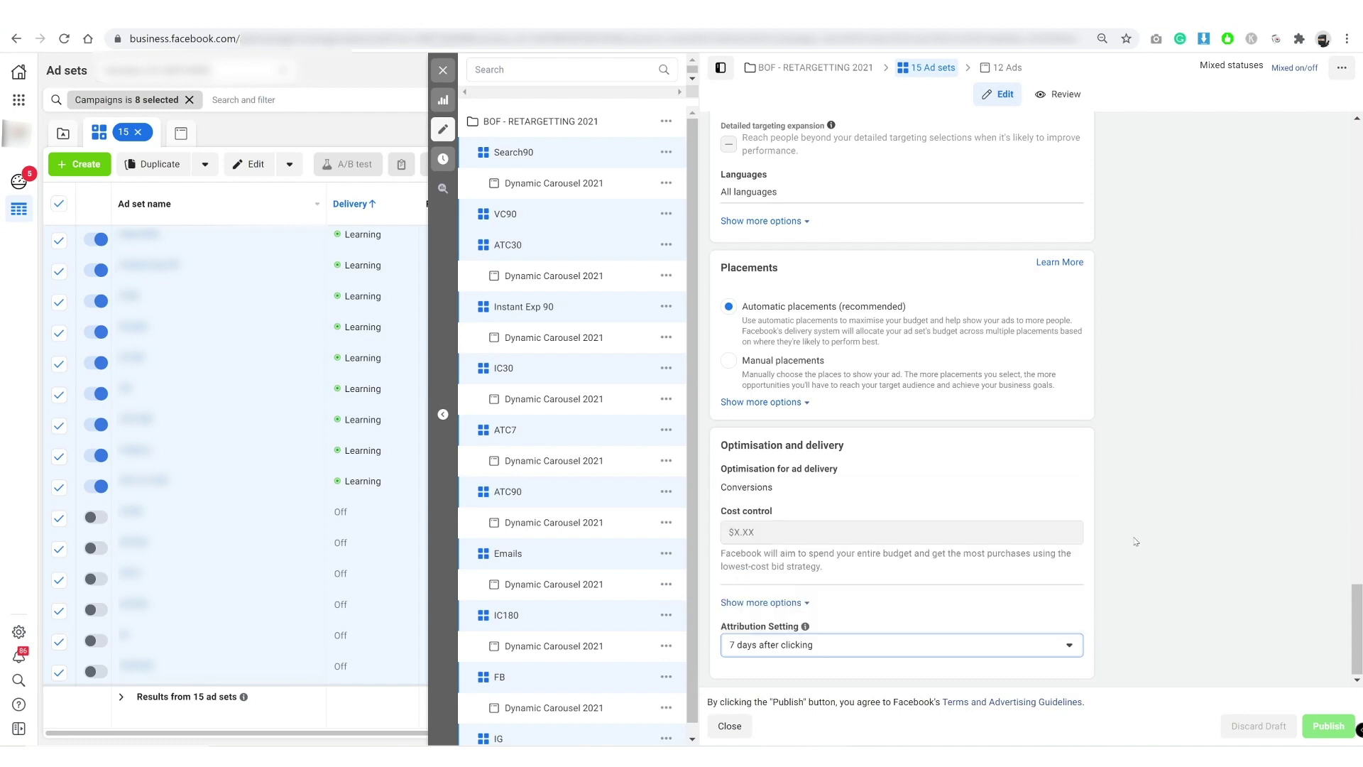
Close the editor, select only the six Off ad sets, then turn them on and publish
left_click(443, 71)
left_click(59, 204)
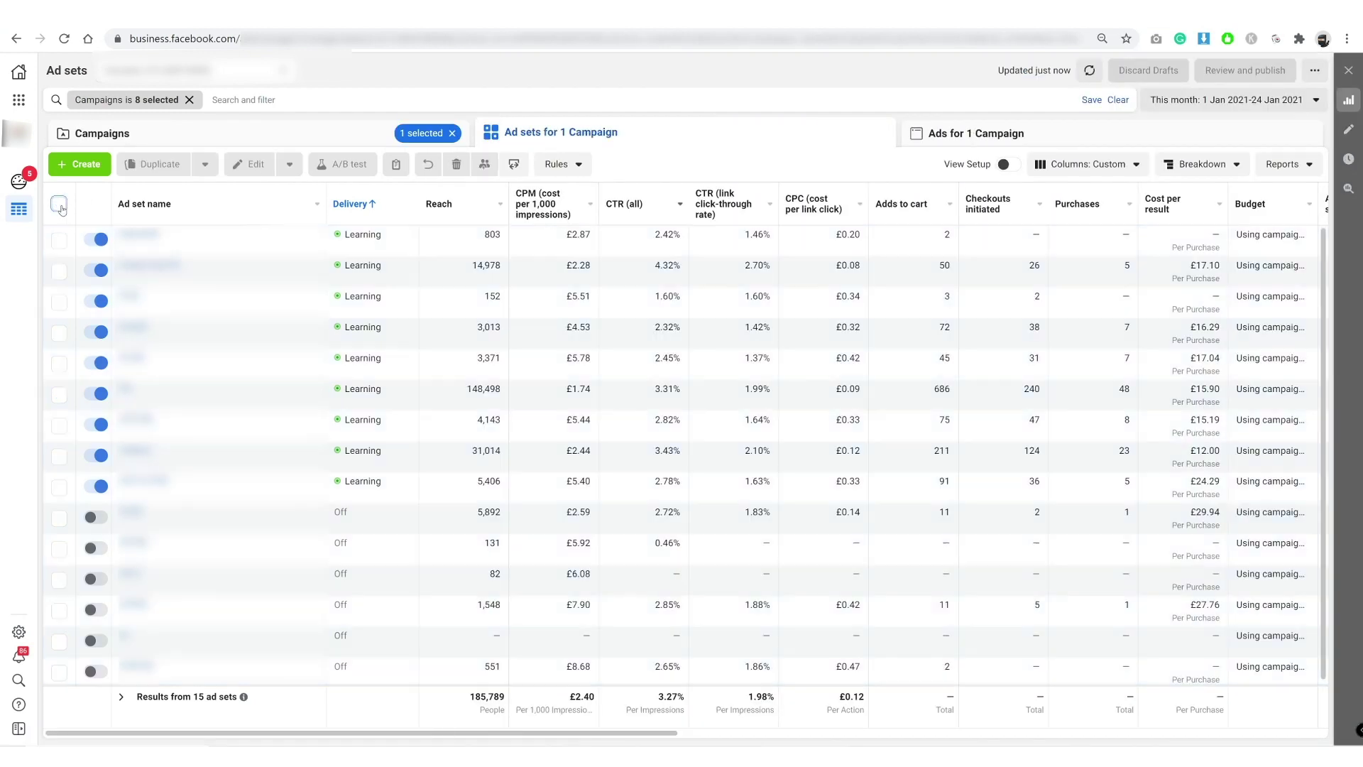
left_click(59, 518)
left_click(59, 672)
left_click(59, 610)
left_click(59, 548)
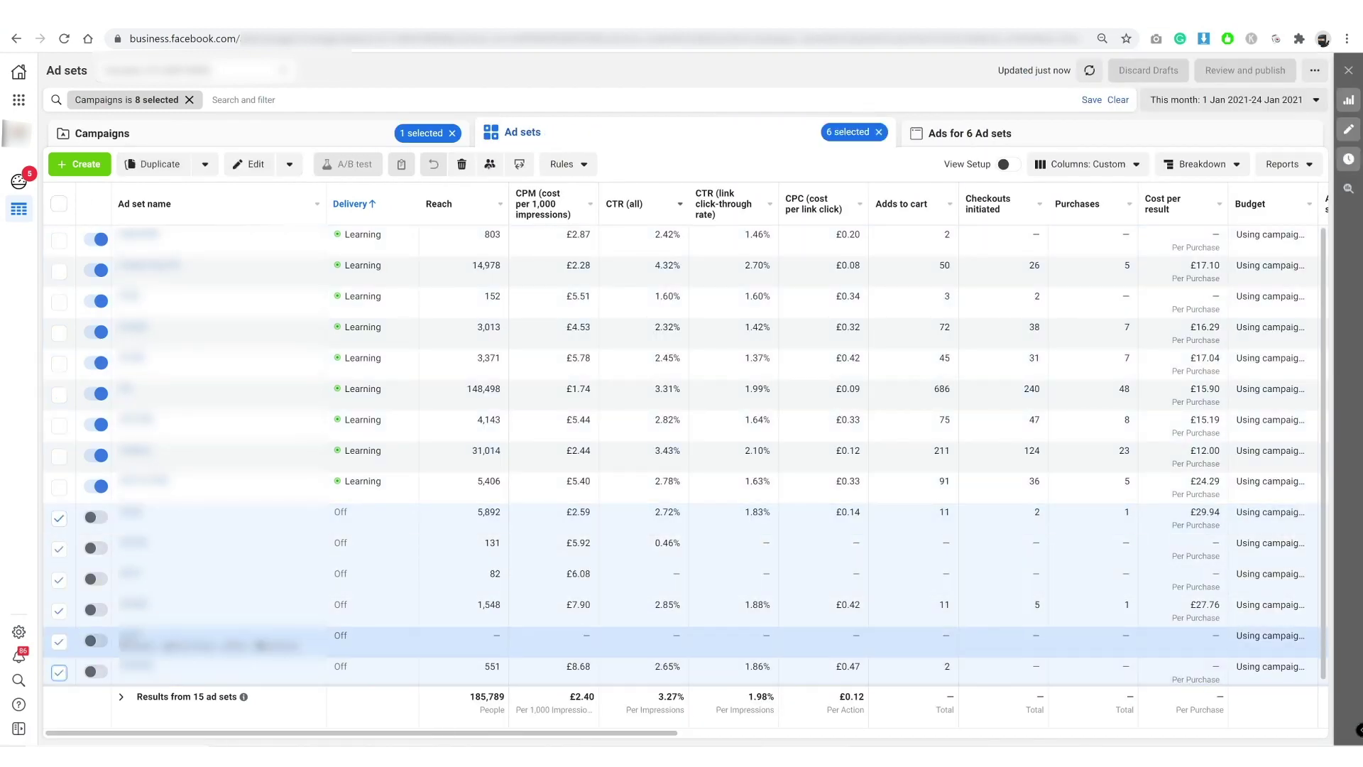
left_click(59, 641)
left_click(59, 579)
left_click(288, 172)
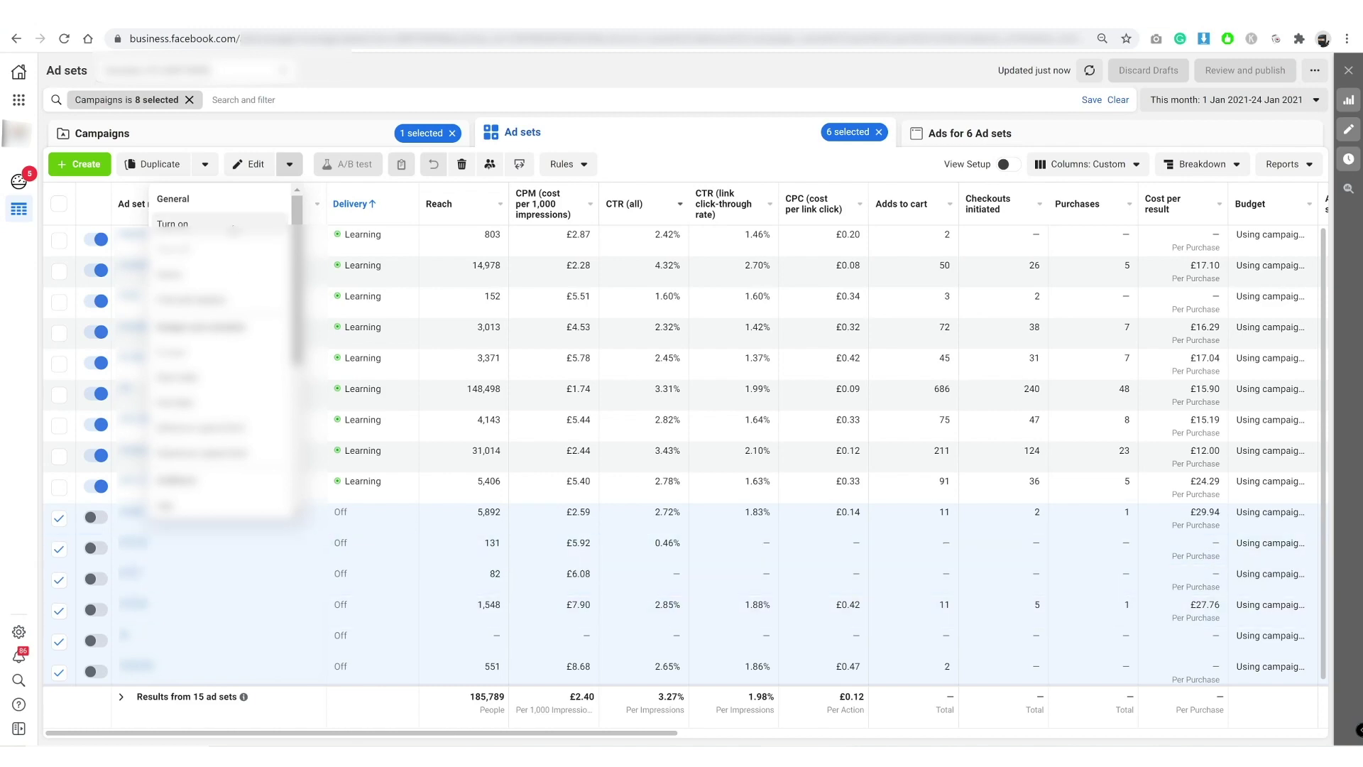
left_click(234, 227)
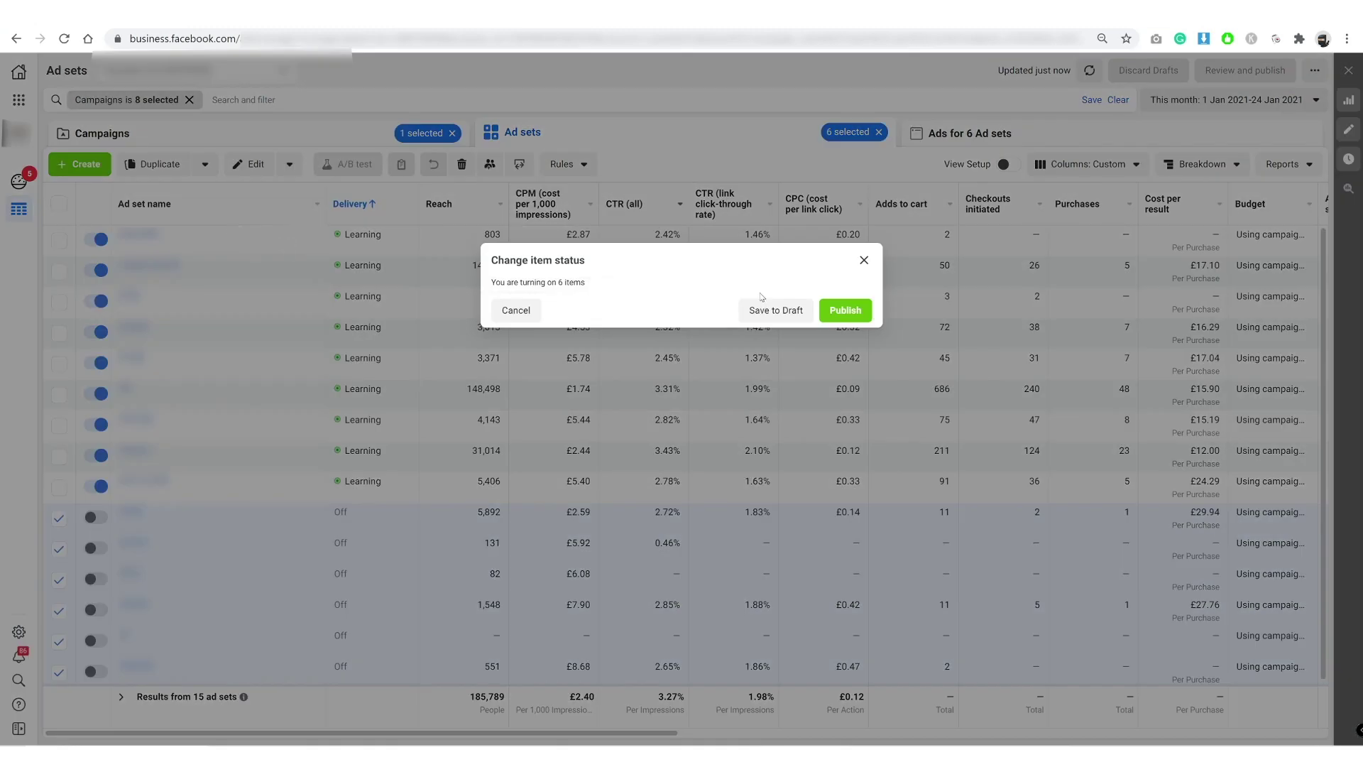
left_click(841, 310)
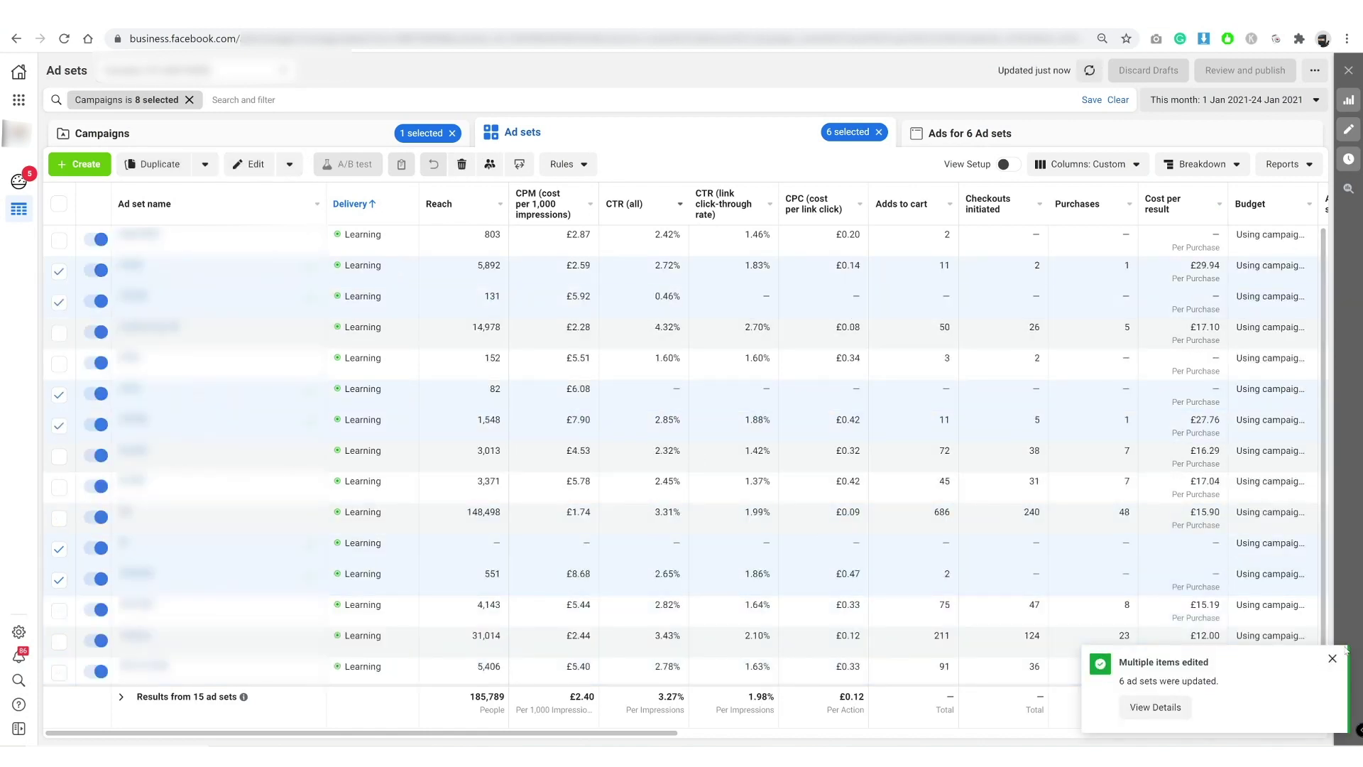
Turn the six selected ad sets back off and publish, clearing the confirmation notices
left_click(1332, 656)
left_click(289, 164)
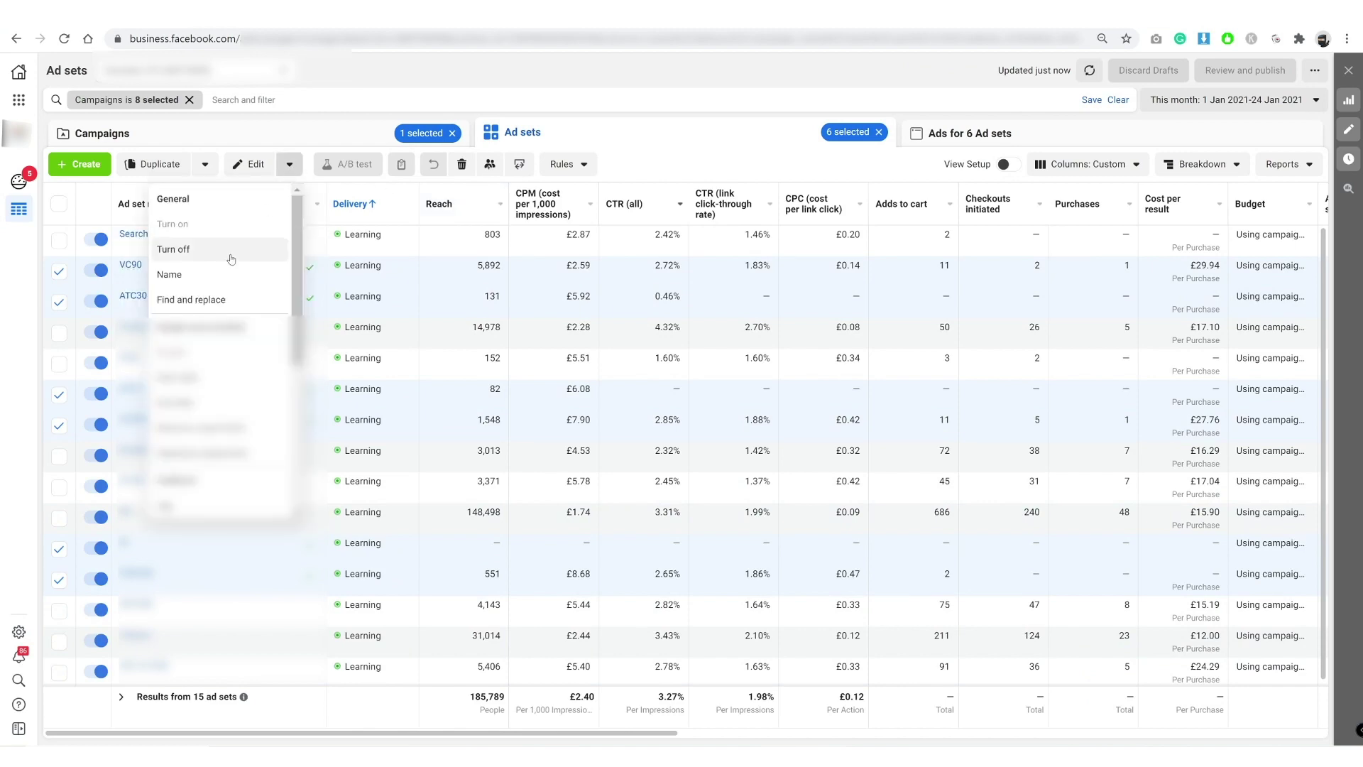
left_click(228, 252)
left_click(852, 309)
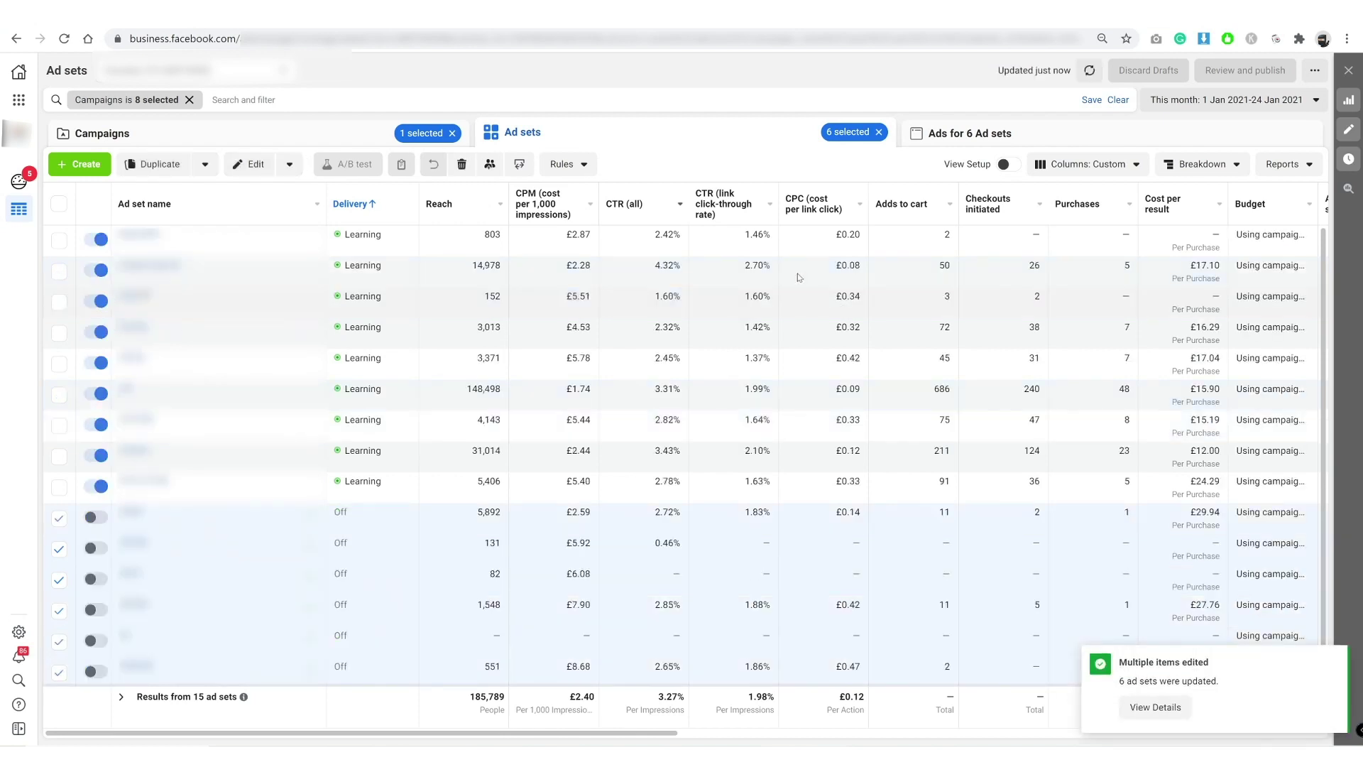
left_click(1332, 659)
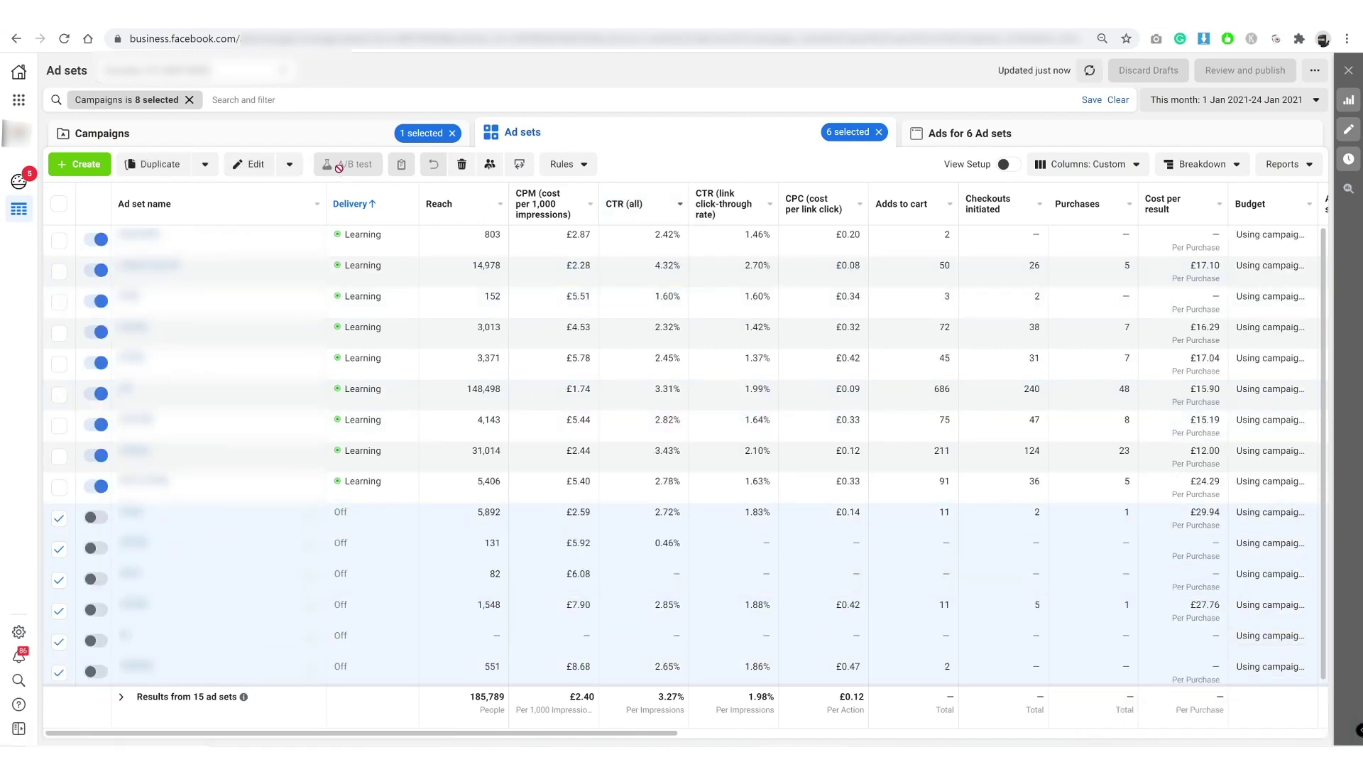
Return to the Campaigns table and reload Ads Manager to refresh the account data
left_click(344, 132)
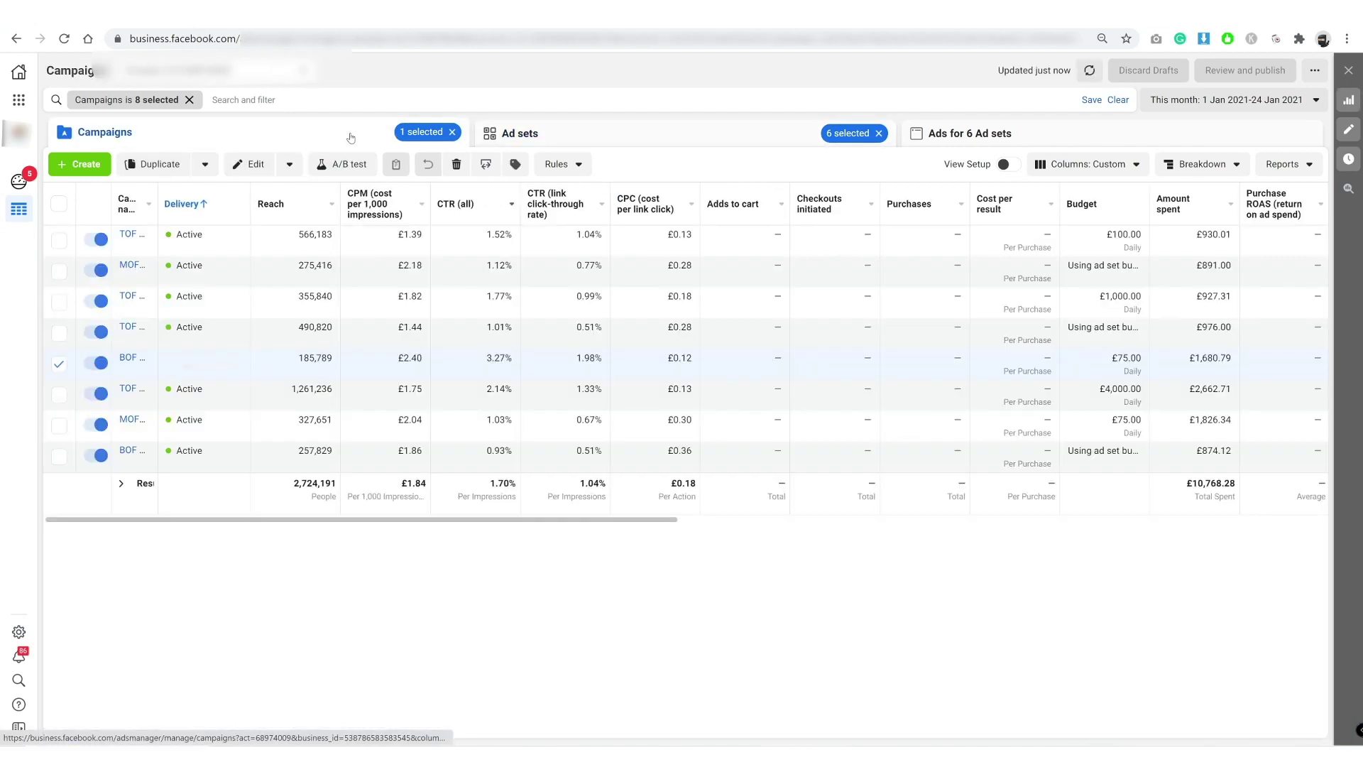
left_click(65, 39)
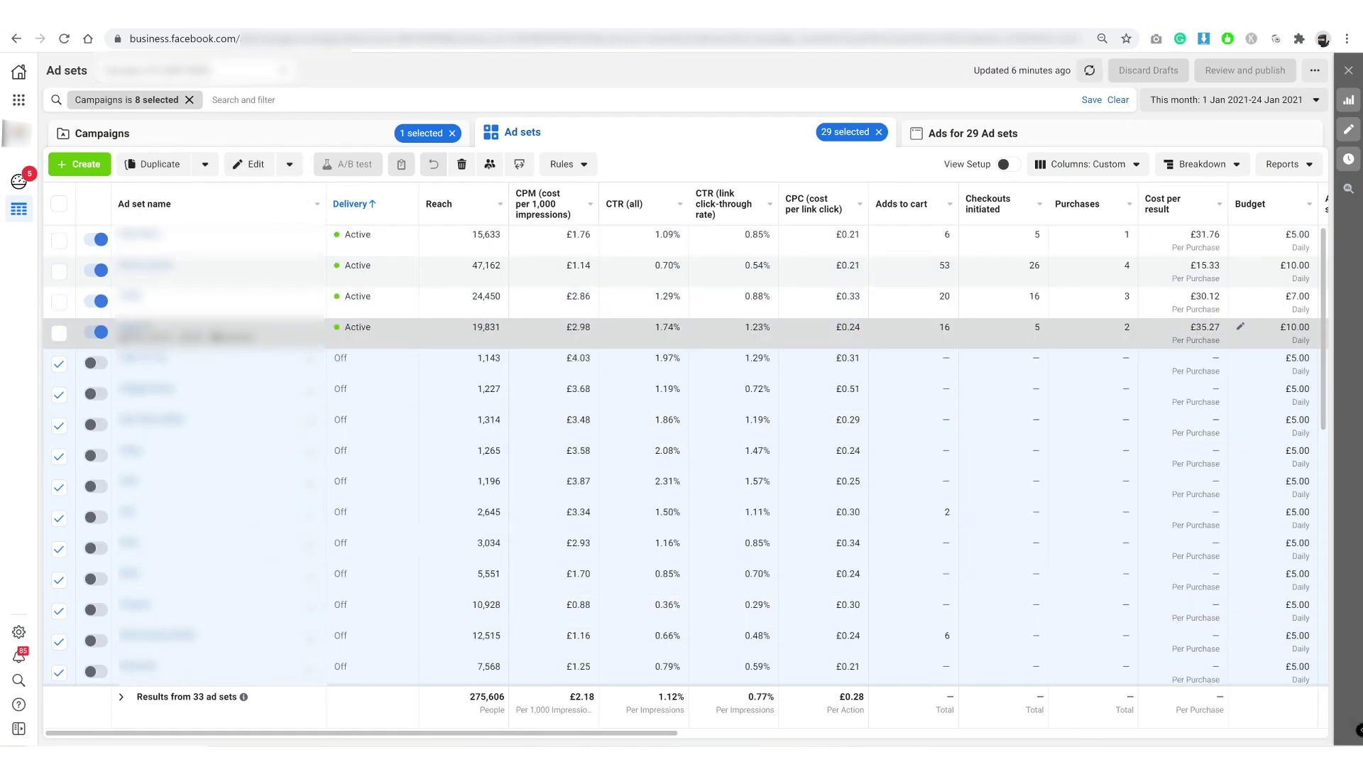
left_click(102, 133)
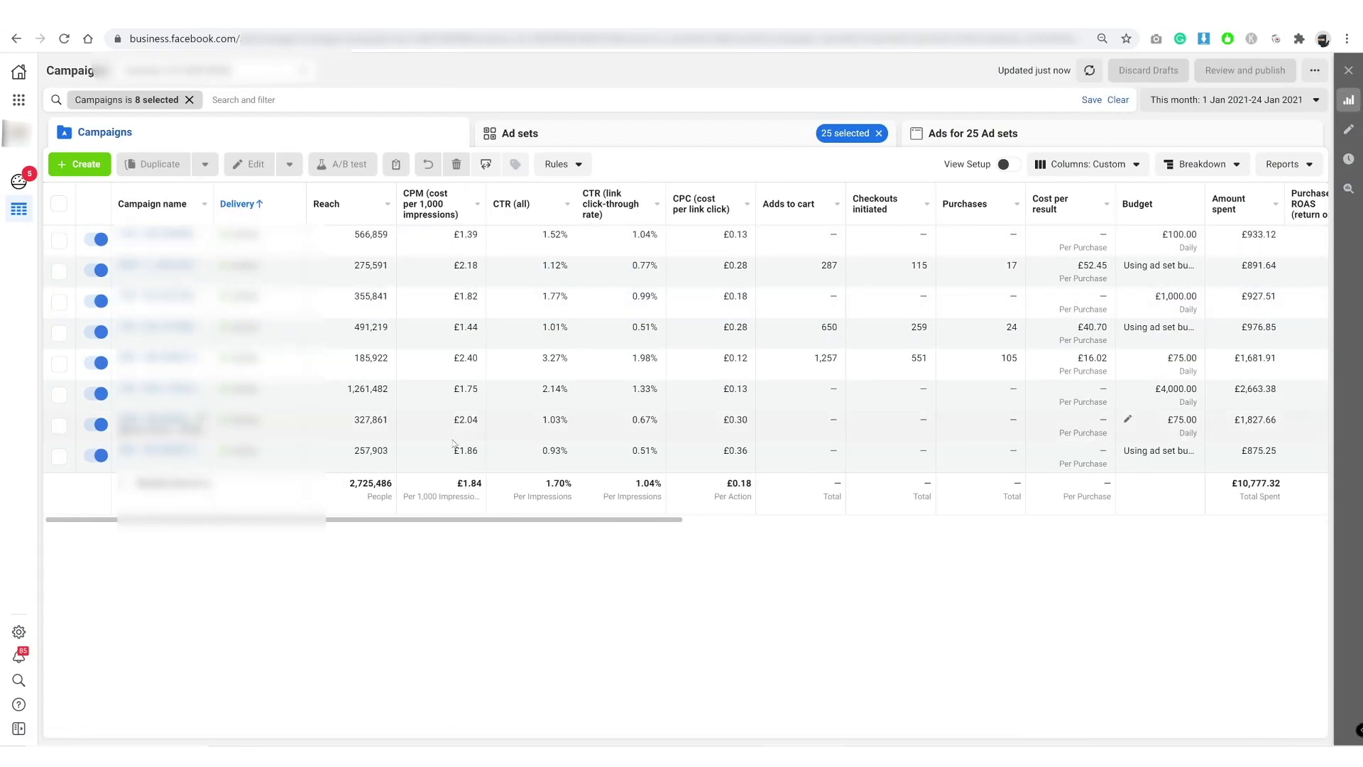
Bulk-edit the third campaign's 25 ad sets to a 7 days after clicking conversion window
left_click(160, 304)
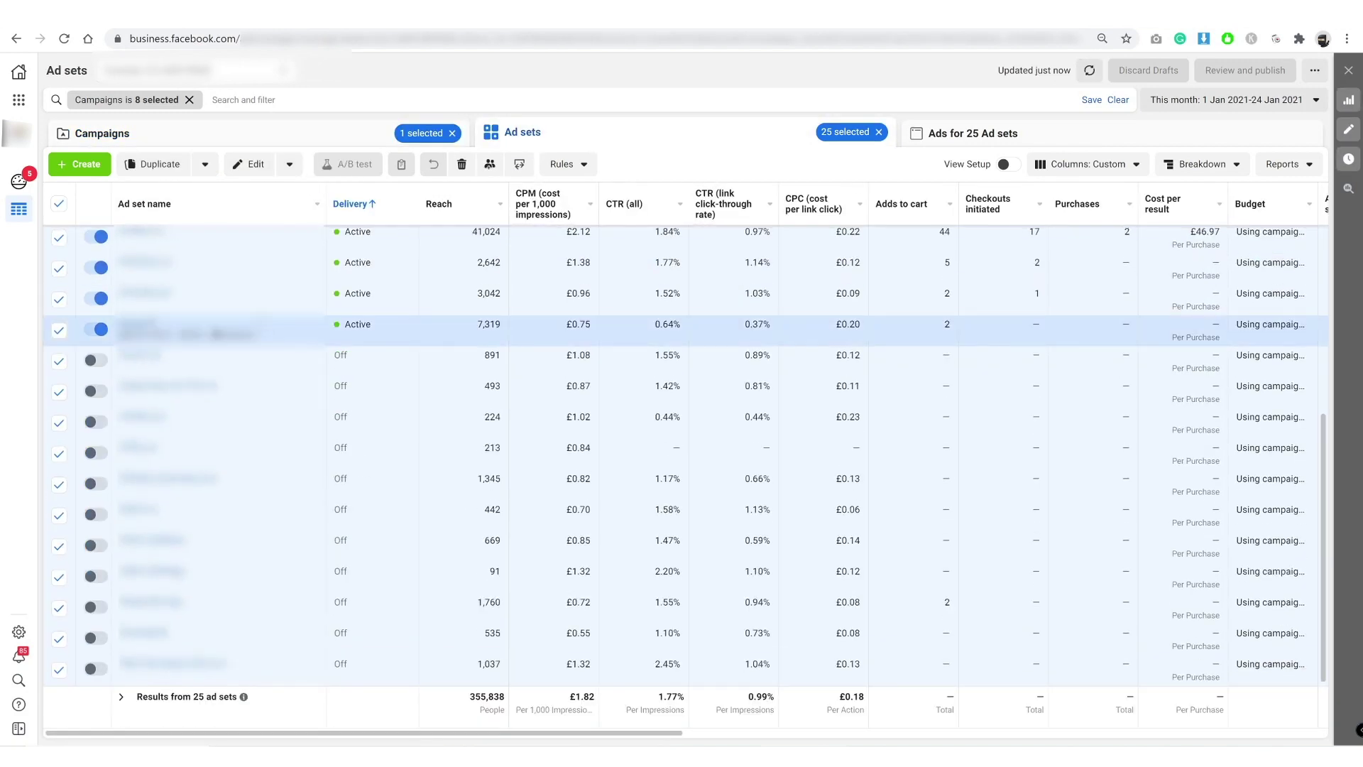
left_click(255, 165)
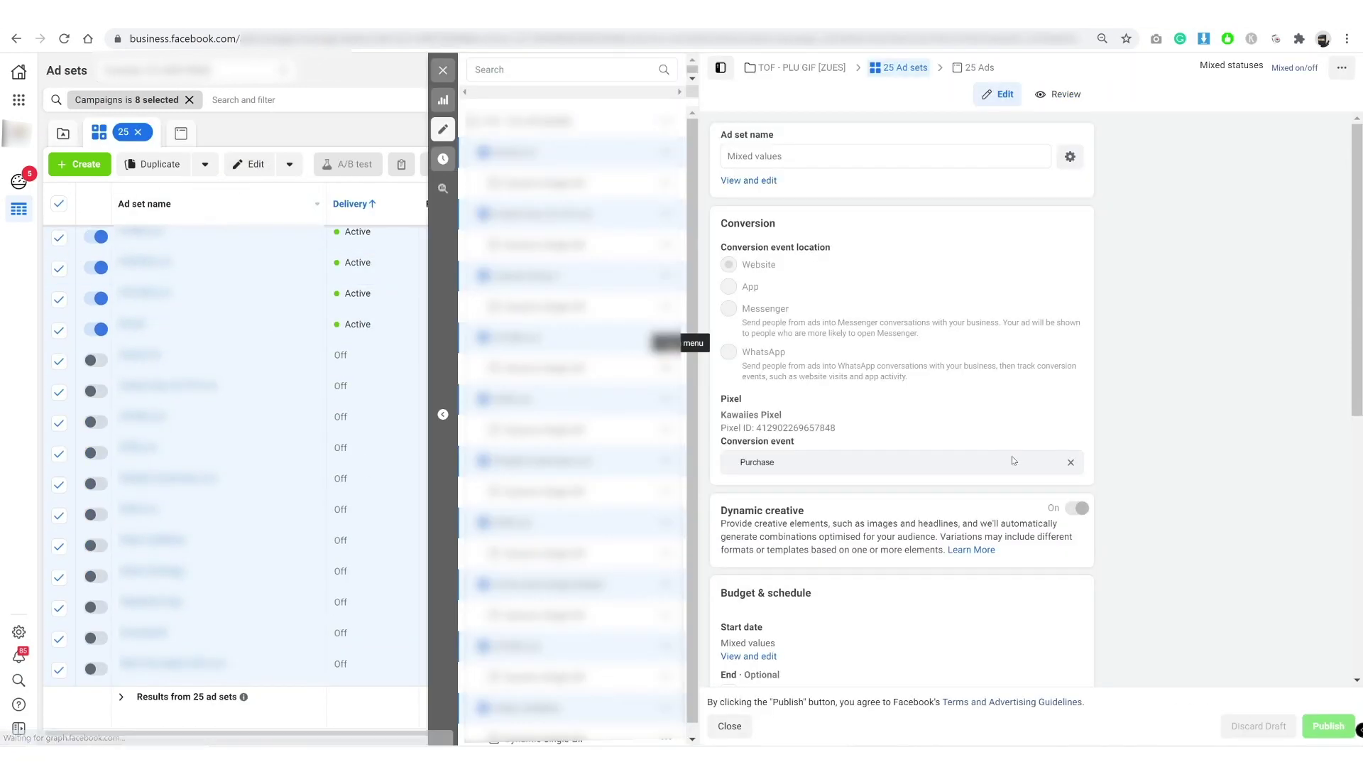
scroll(1133, 436, "down", 10)
scroll(1130, 443, "down", 15)
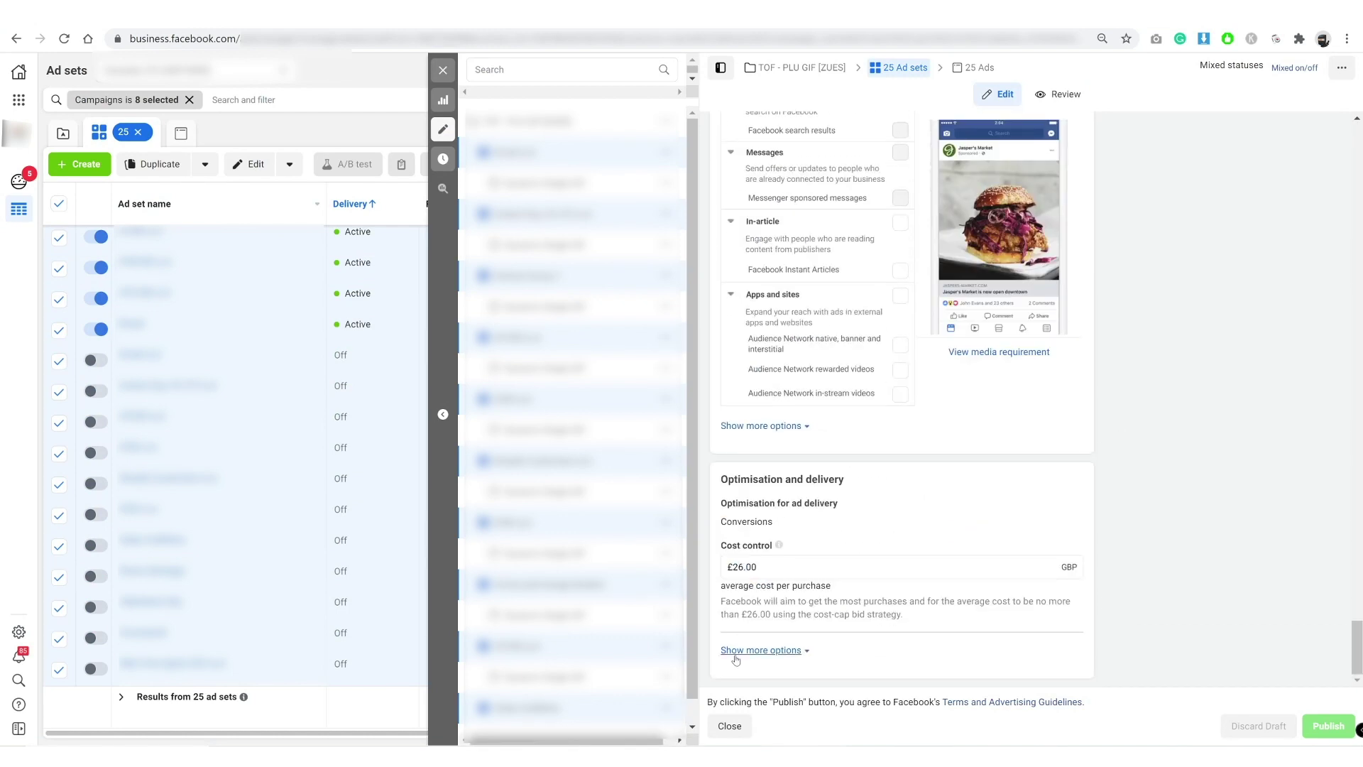
left_click(762, 650)
scroll(867, 578, "down", 1)
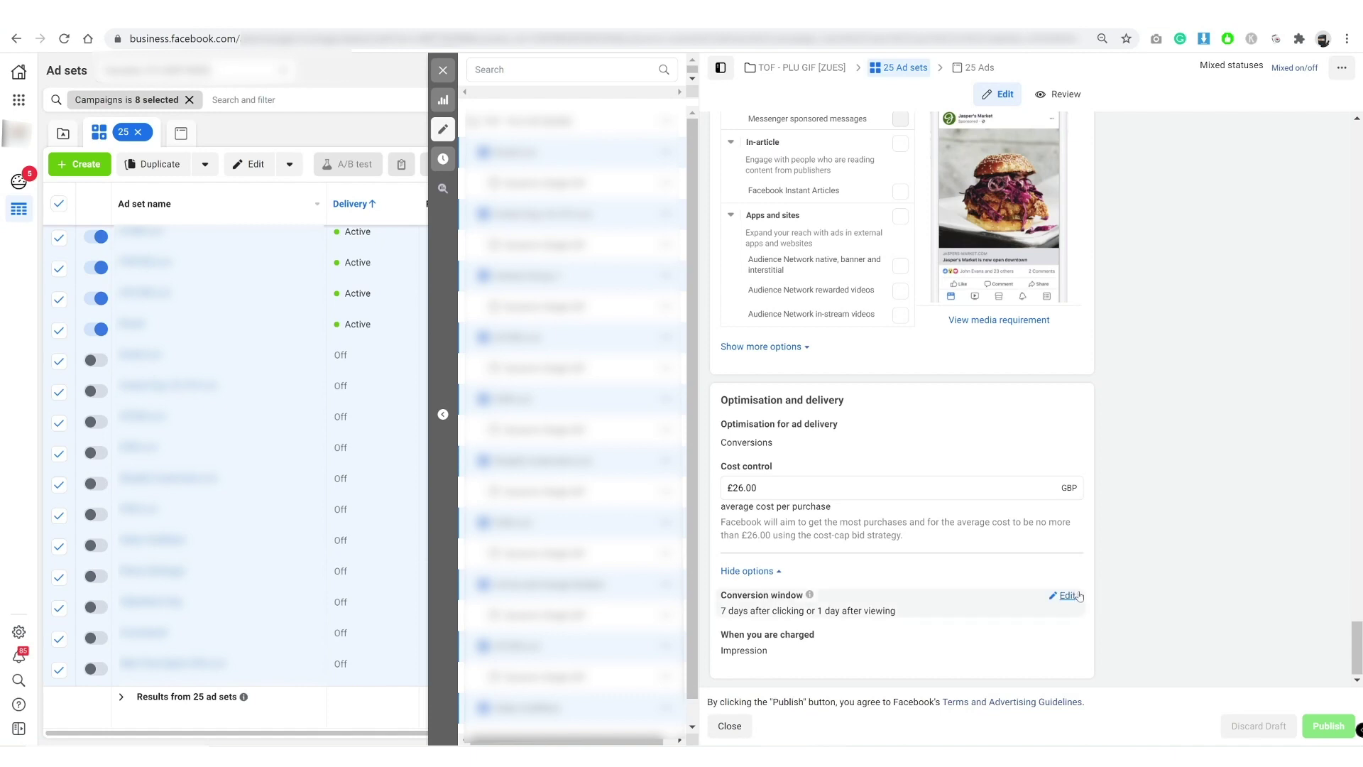
left_click(1063, 596)
left_click(895, 617)
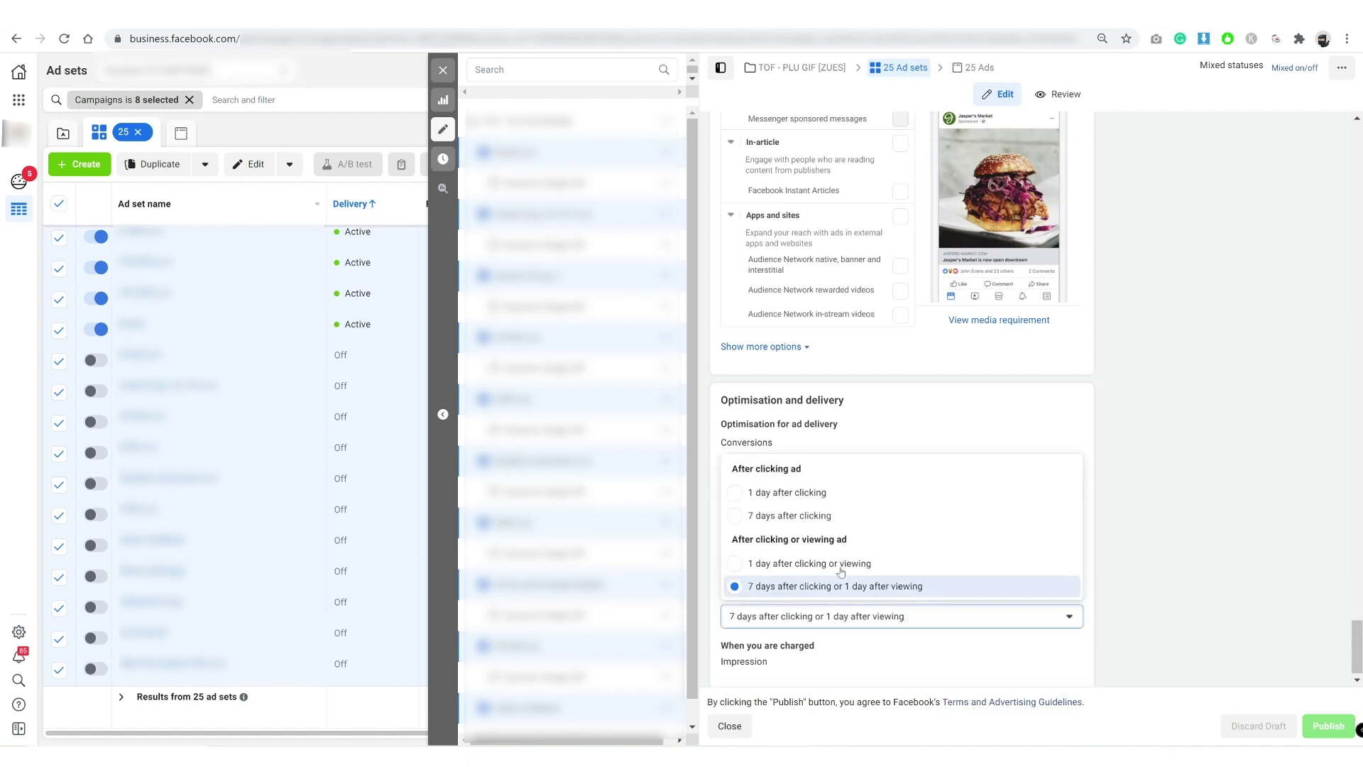
left_click(838, 518)
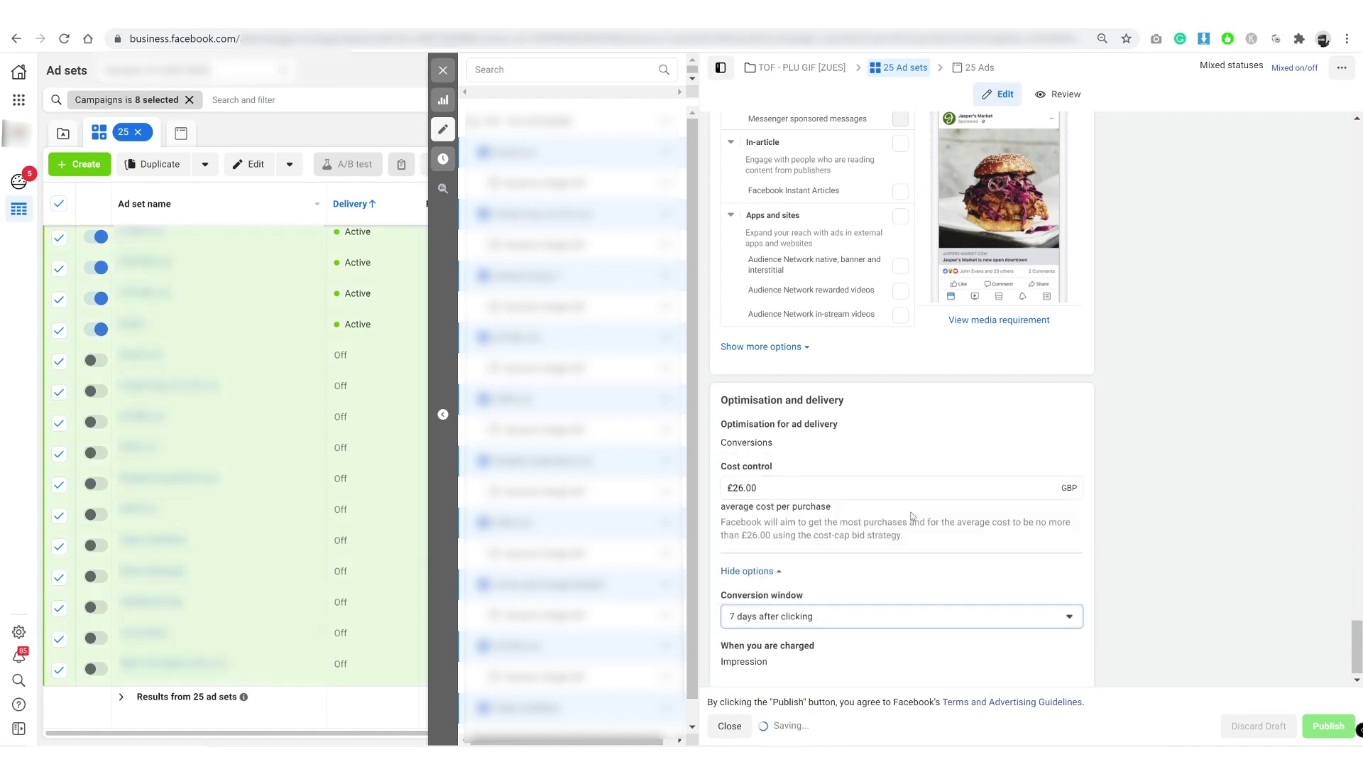
left_click(443, 70)
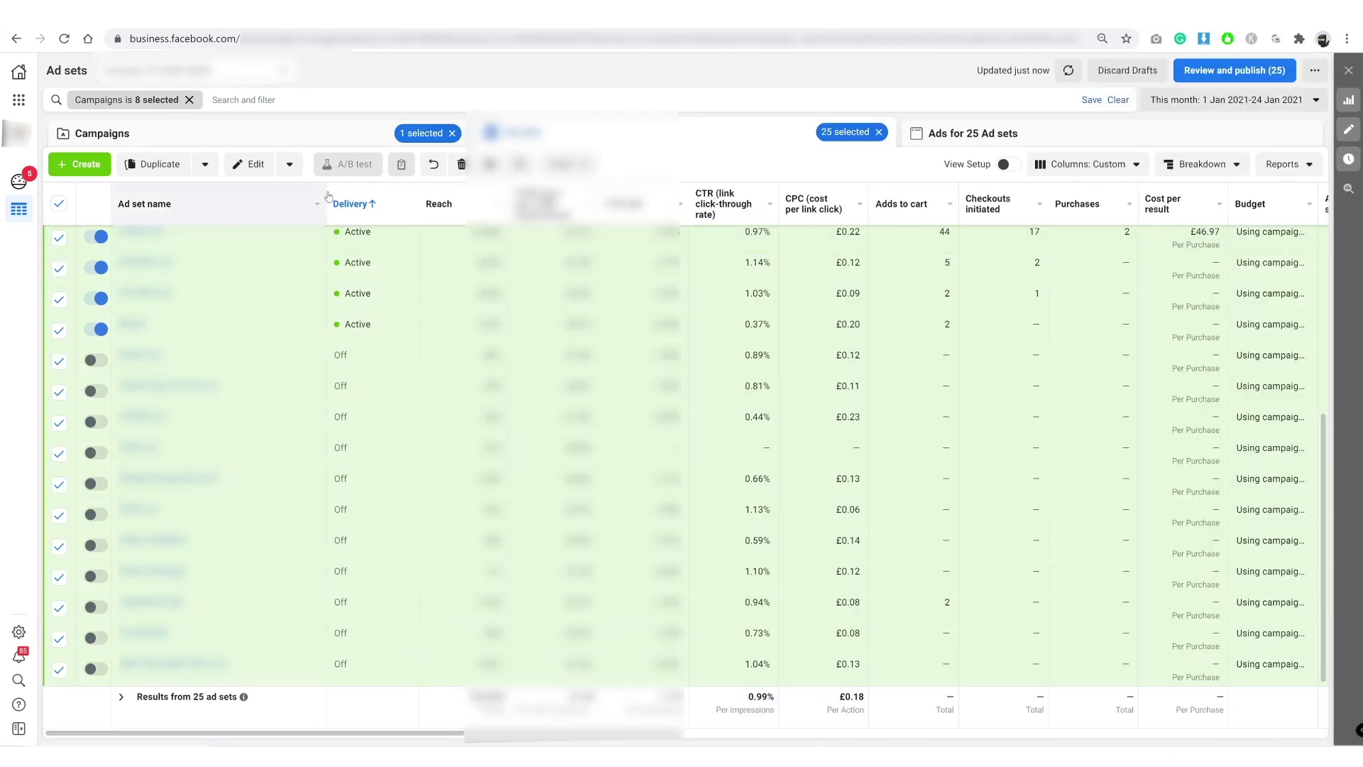
Turn on the checked ad sets and publish all 25 drafted conversion window changes
left_click(289, 164)
left_click(227, 223)
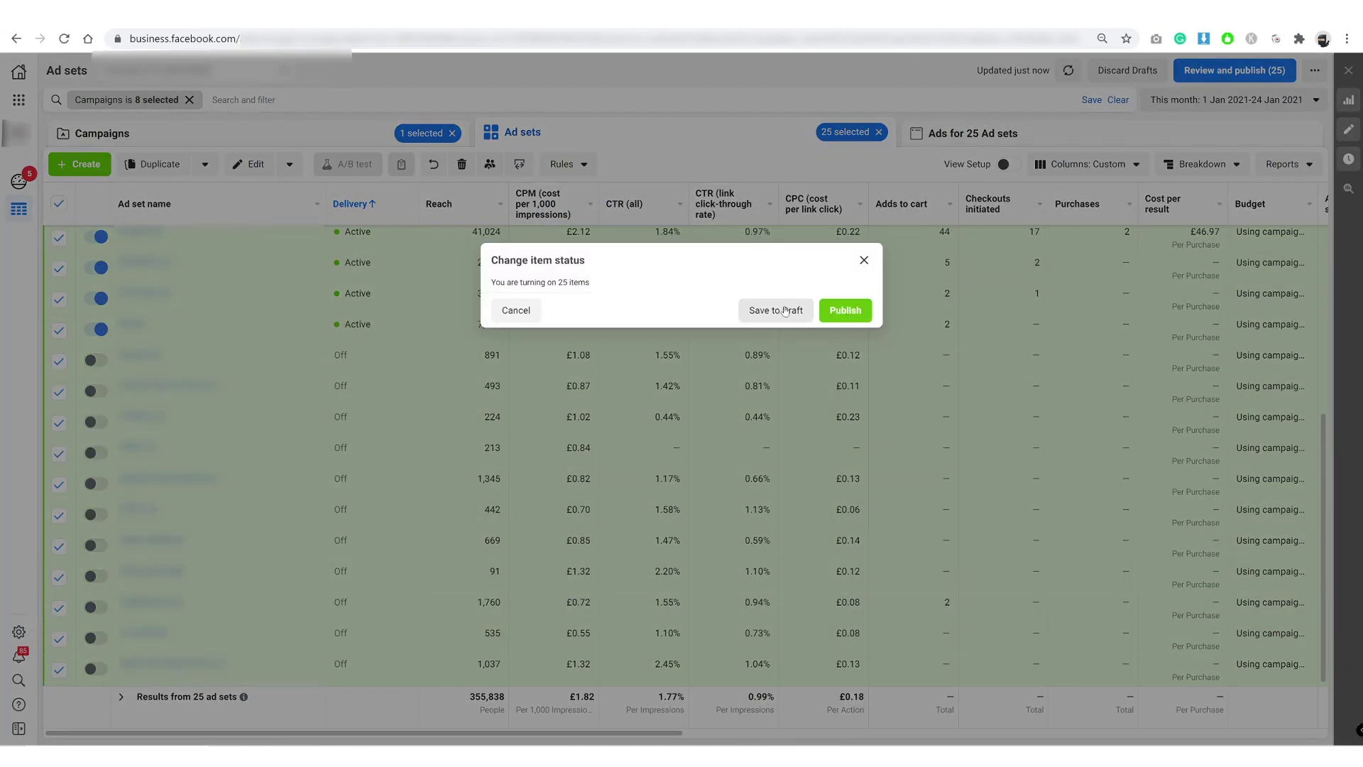
left_click(864, 260)
left_click(1235, 71)
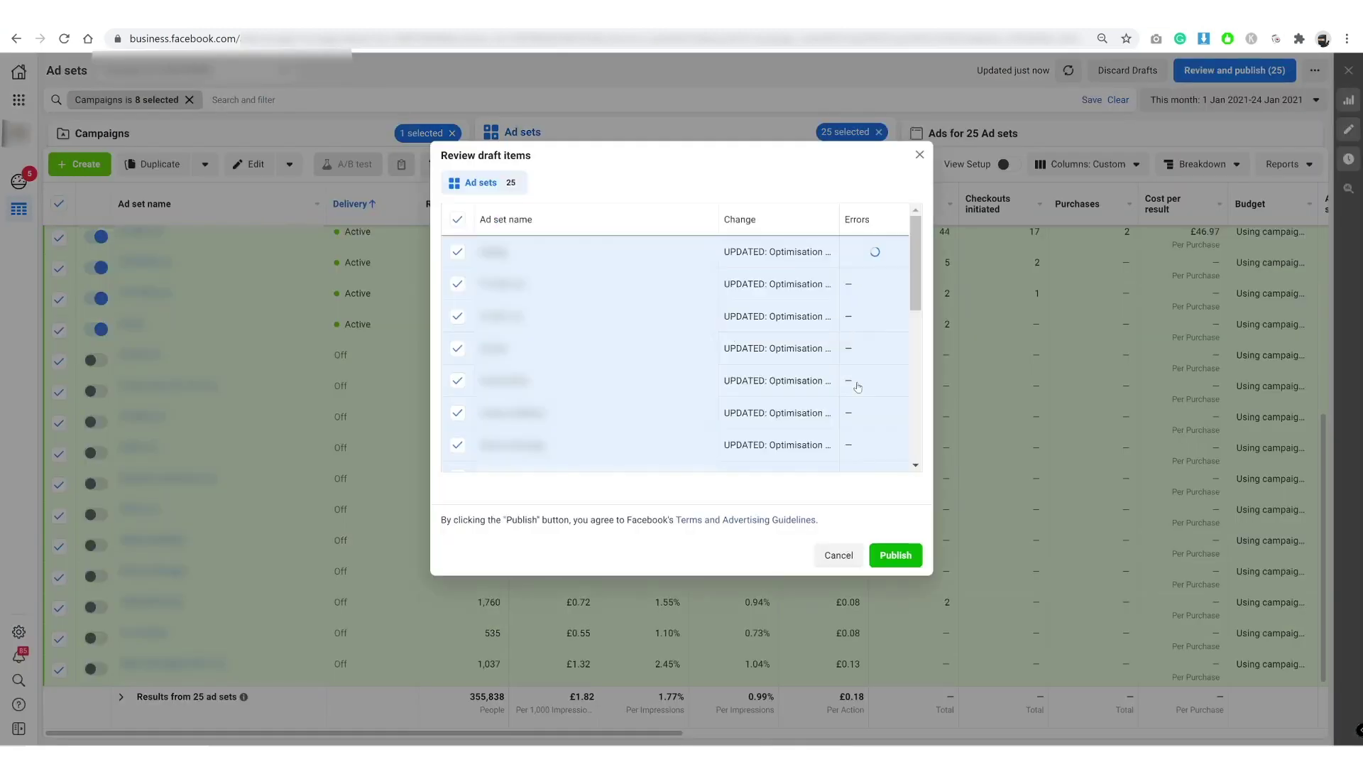
left_click(895, 561)
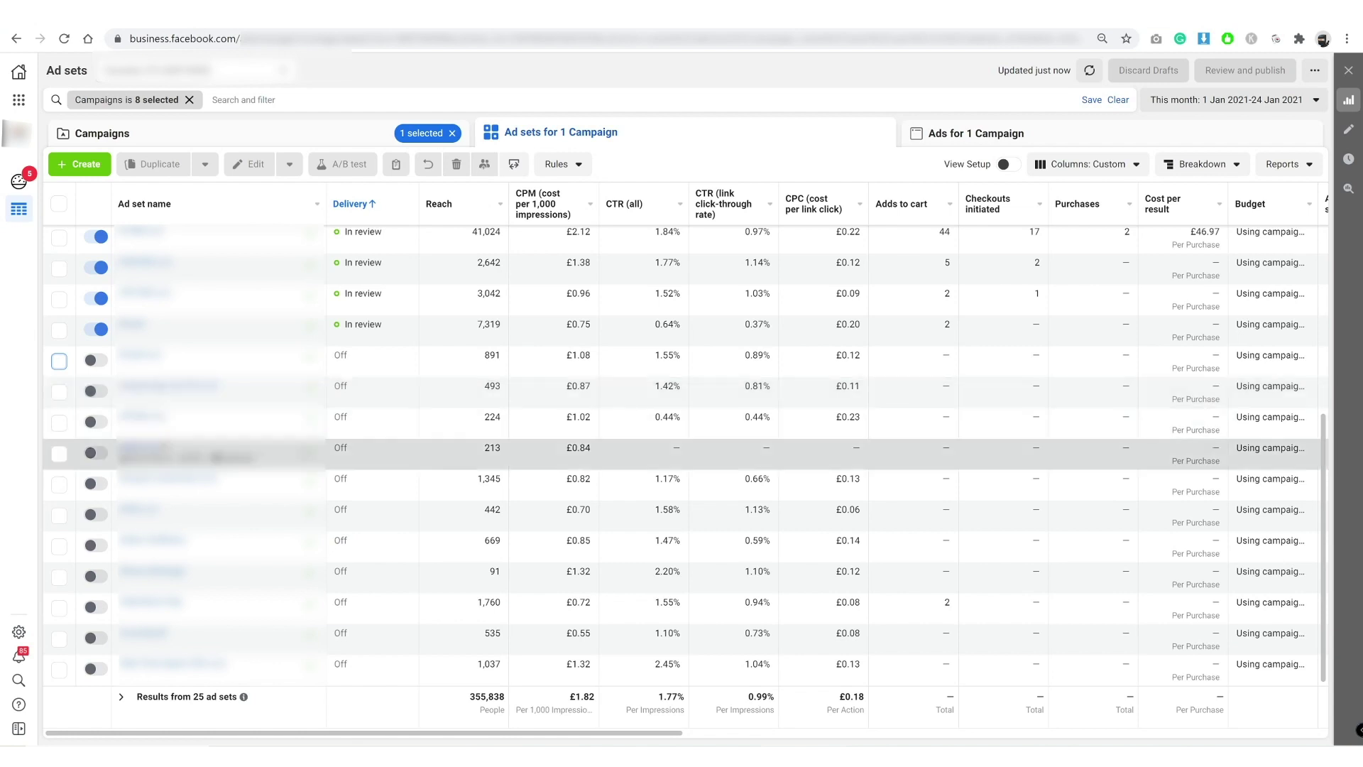
Select the 11 Off ad sets, turn them on and publish the status change
left_click(59, 361)
left_click(59, 667, "shift")
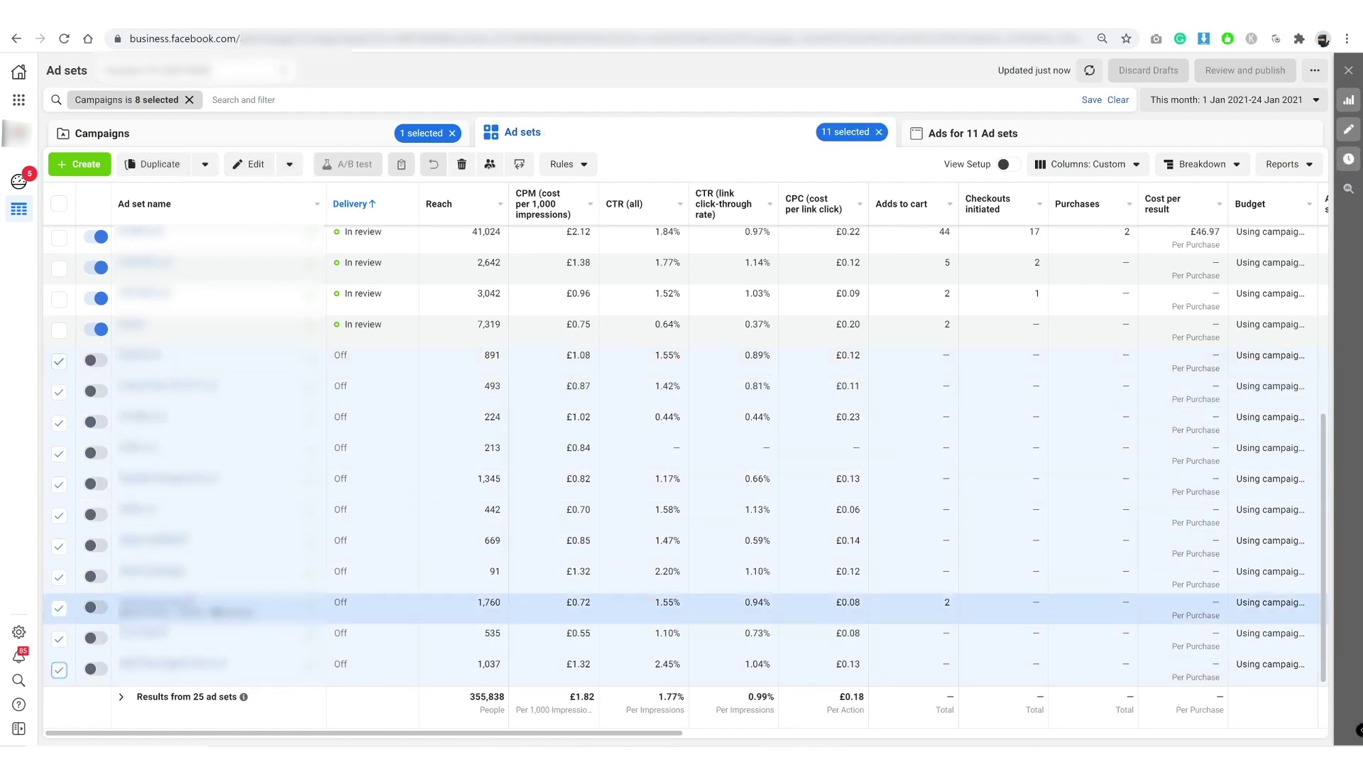
scroll(61, 426, "up", 5)
scroll(59, 395, "down", 5)
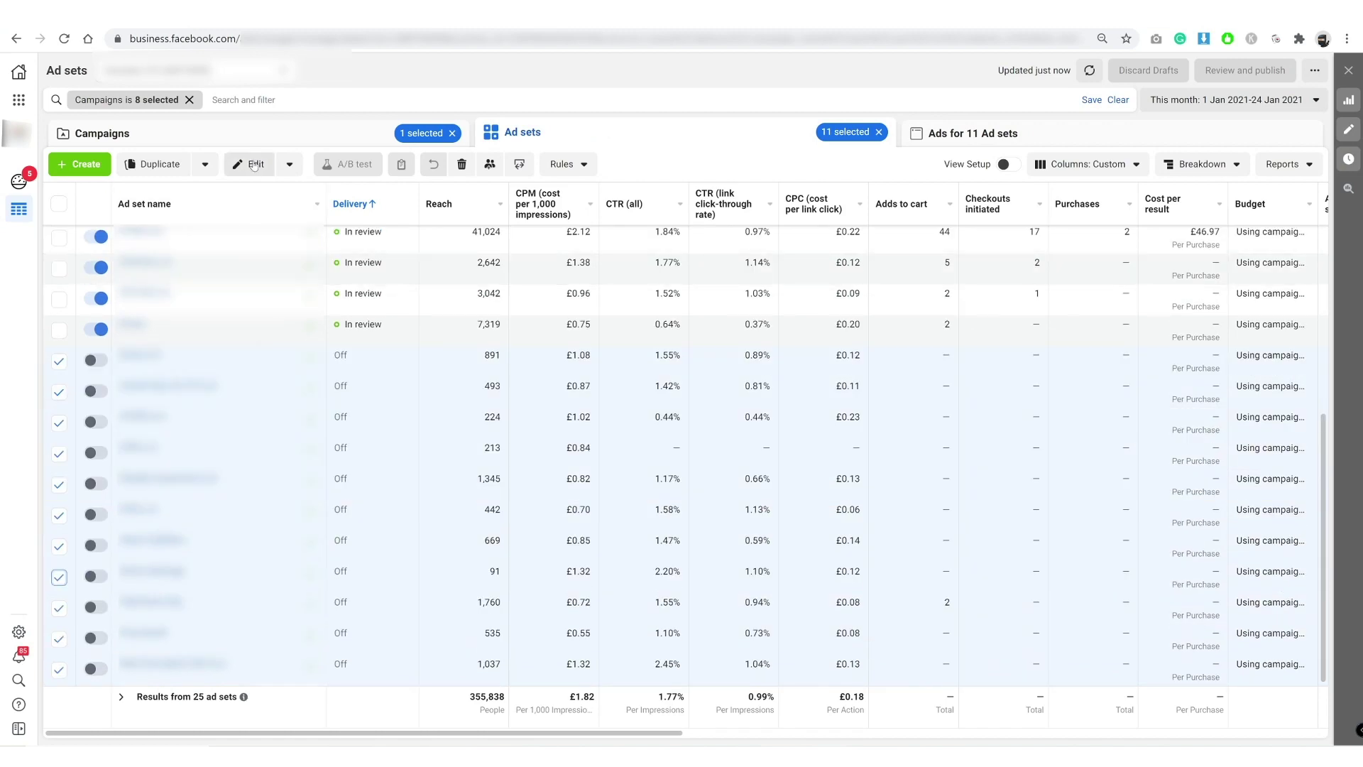
left_click(289, 164)
left_click(173, 224)
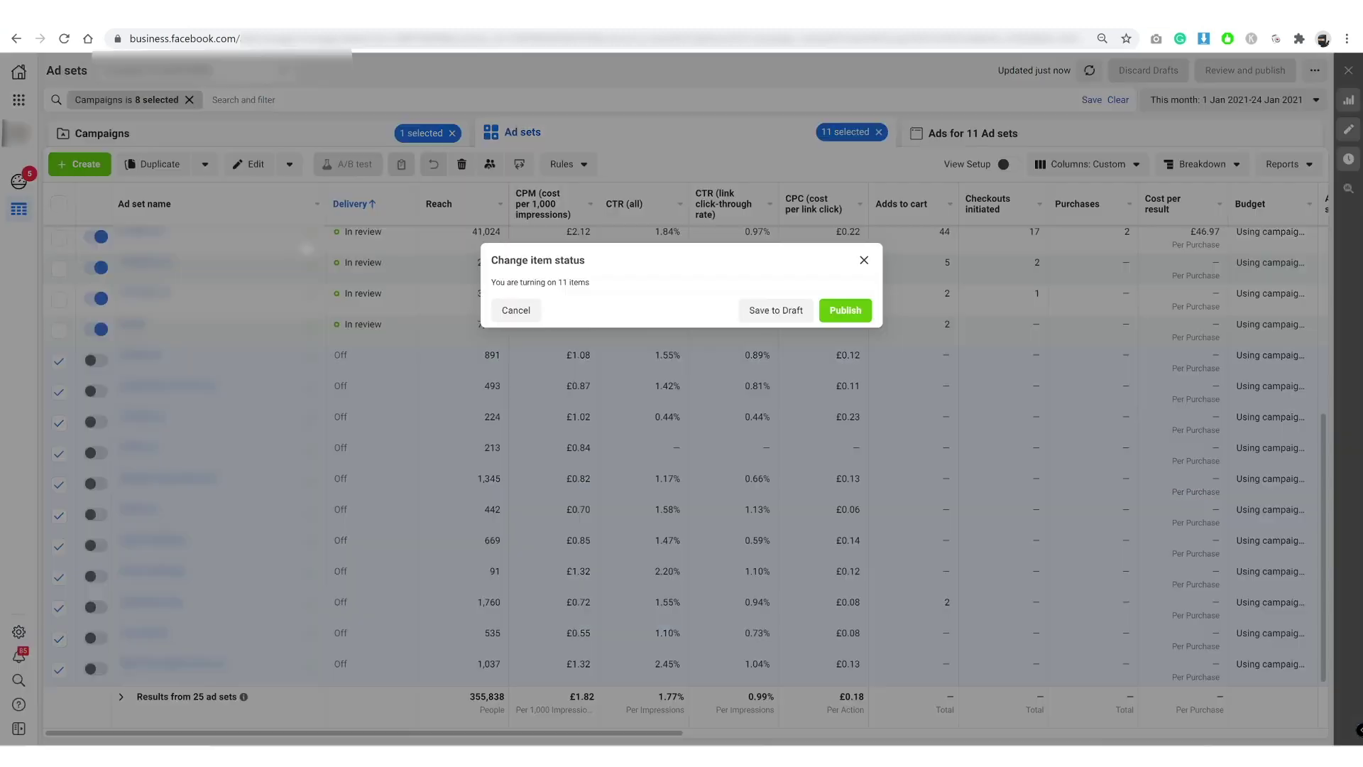
left_click(852, 318)
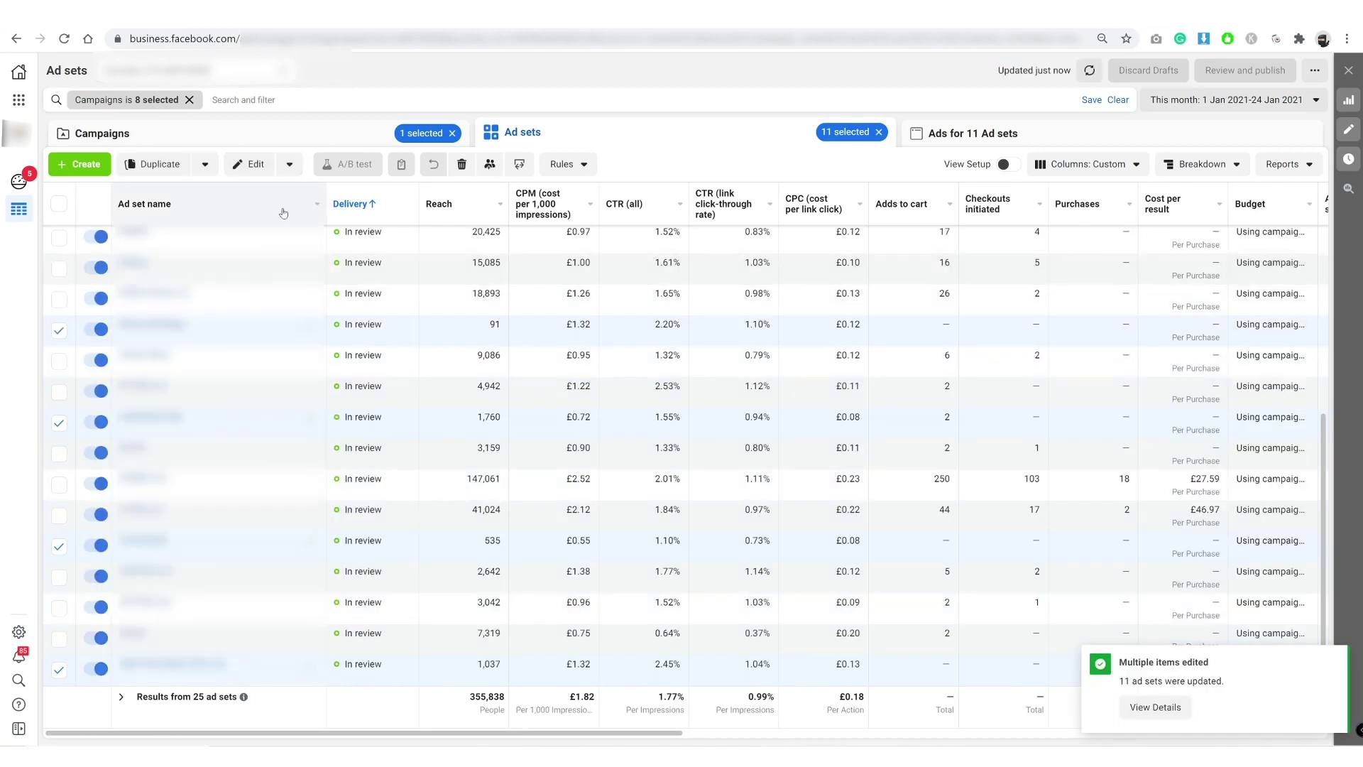
Turn the 11 ad sets back off, publish, and return to the campaign-level table
left_click(293, 167)
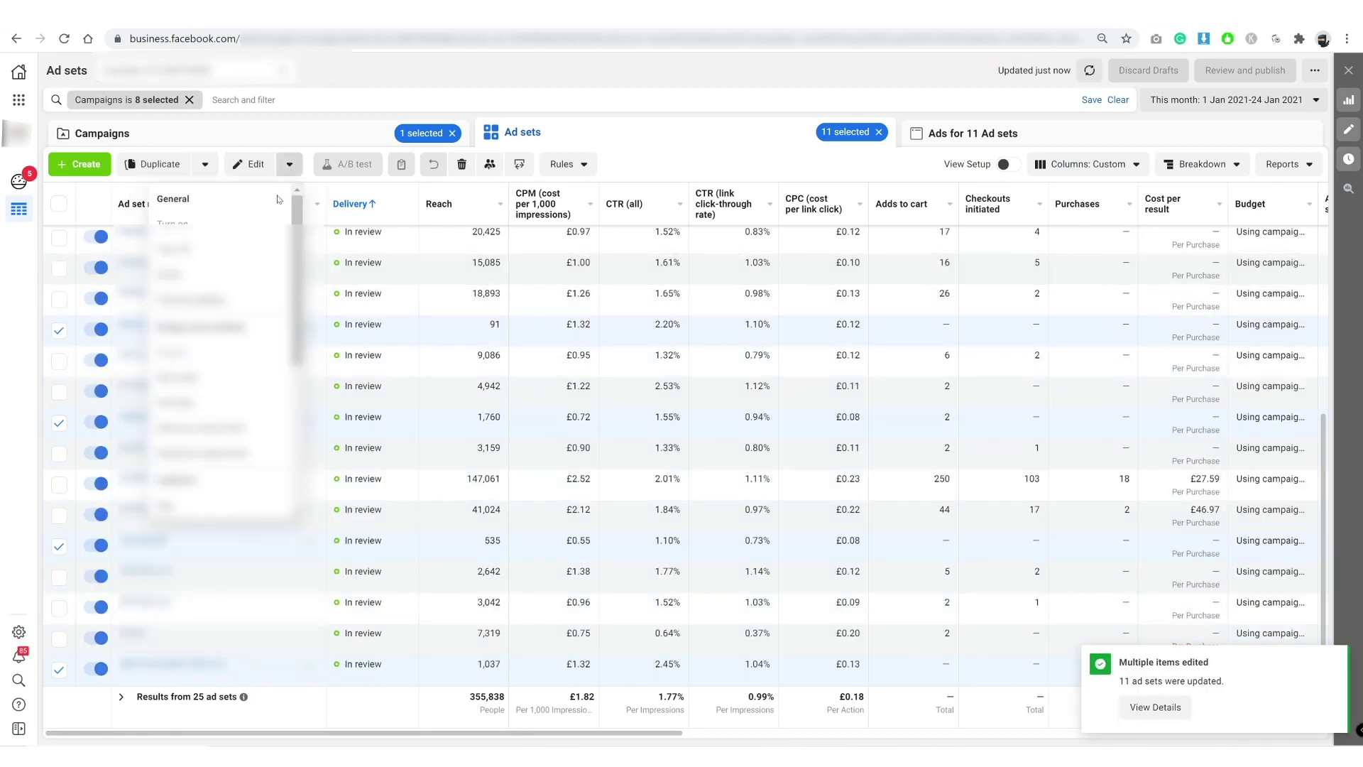
left_click(284, 245)
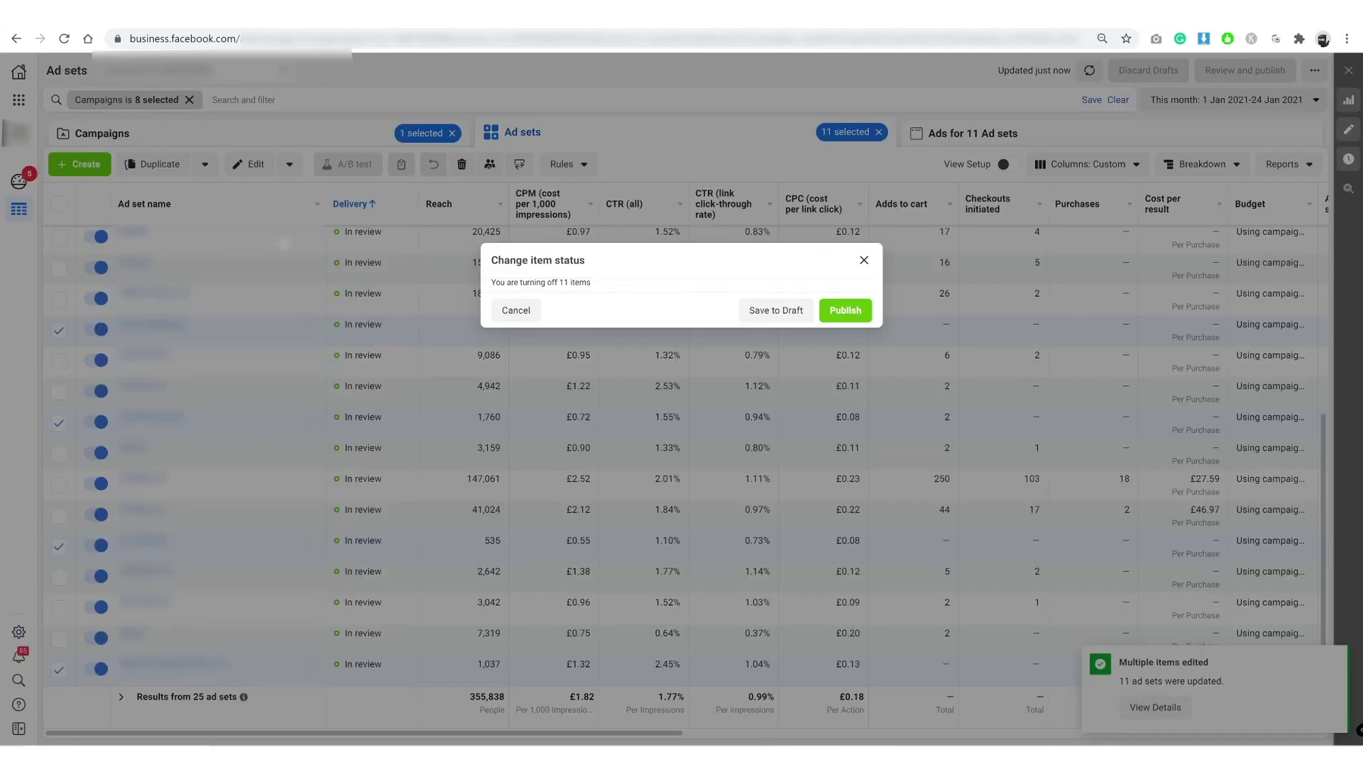
left_click(834, 310)
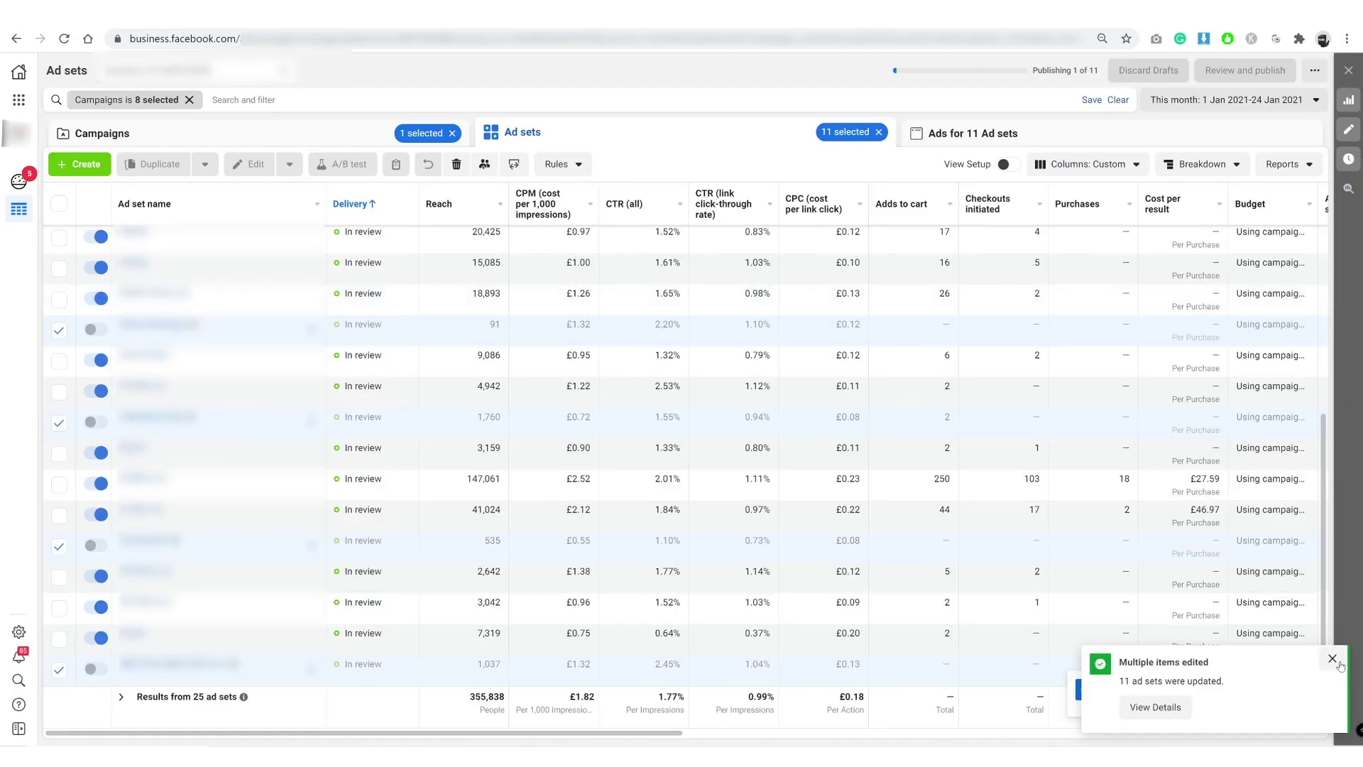
left_click(1340, 664)
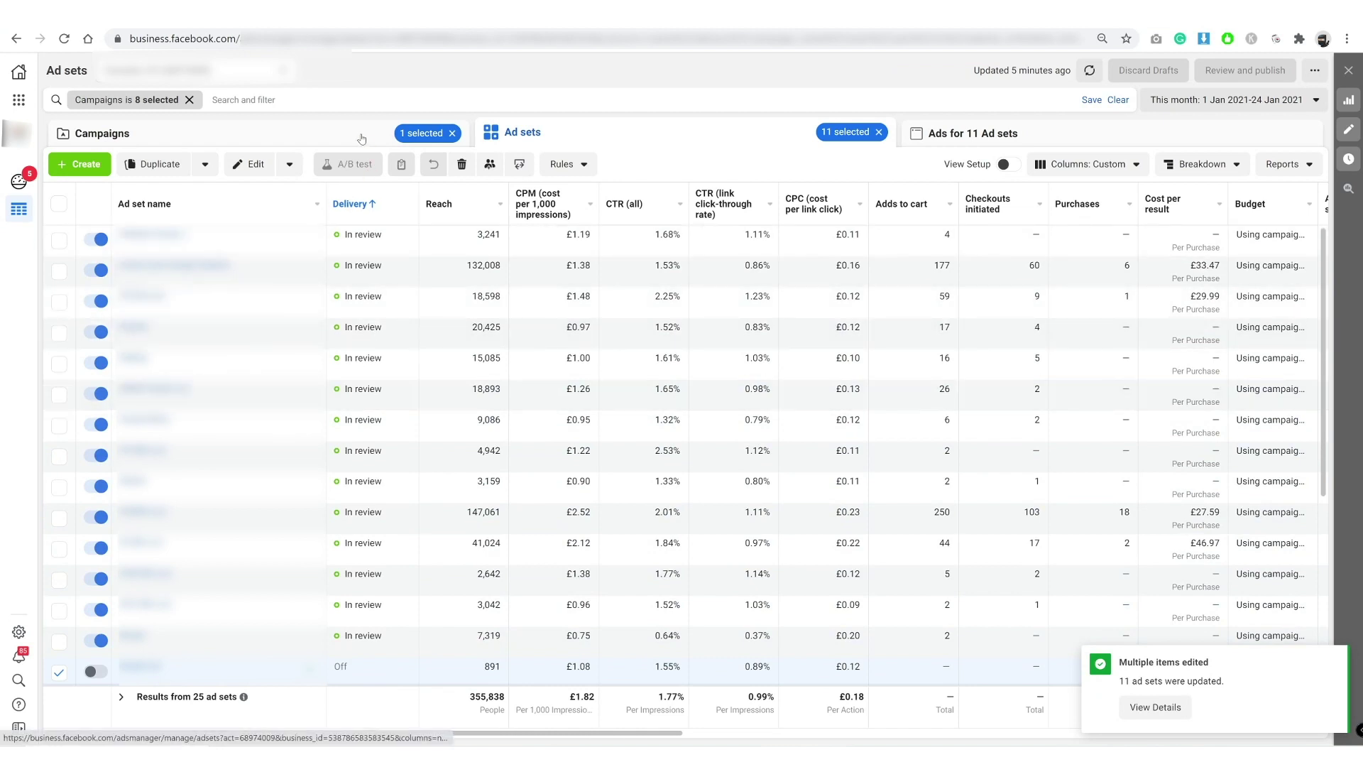
left_click(71, 133)
Reload Ads Manager, open and leave one campaign, then deselect the fifth campaign's row
left_click(64, 38)
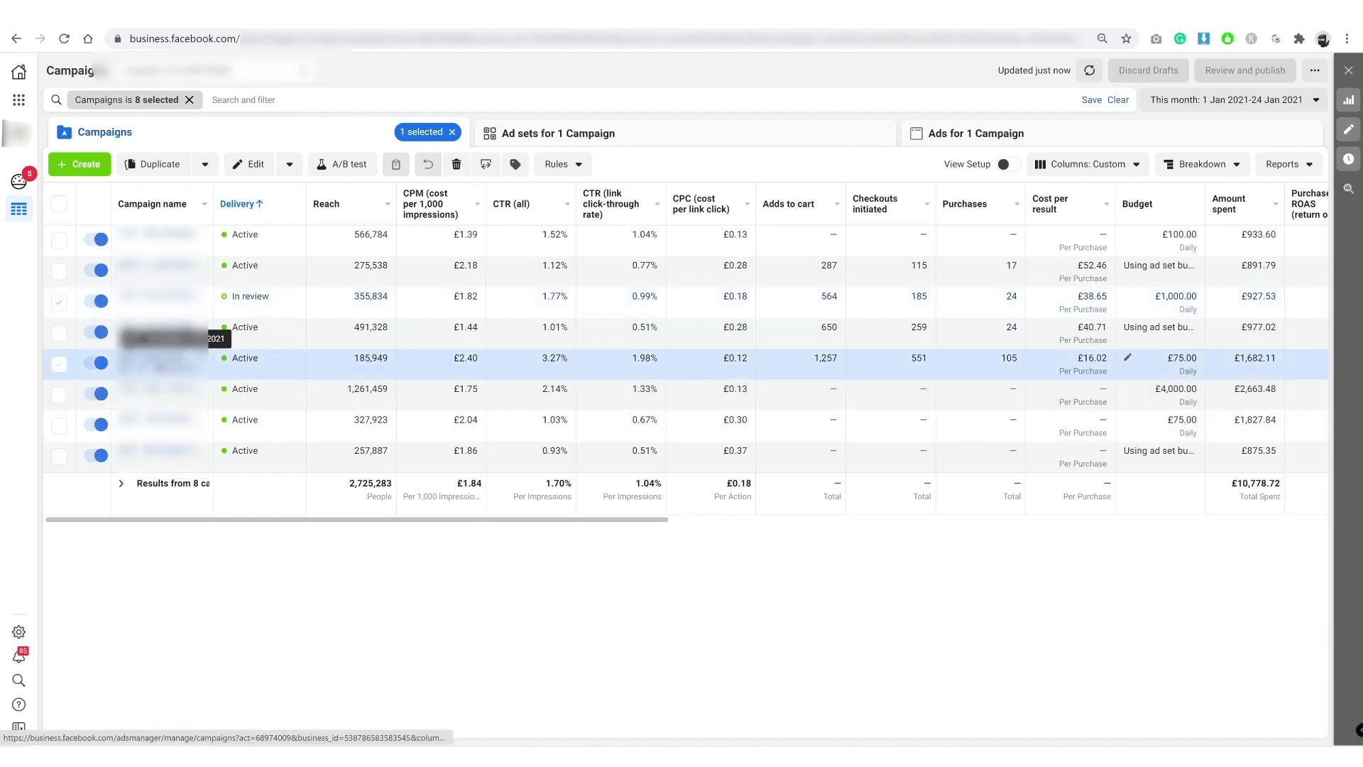
left_click(160, 367)
key("alt+Left")
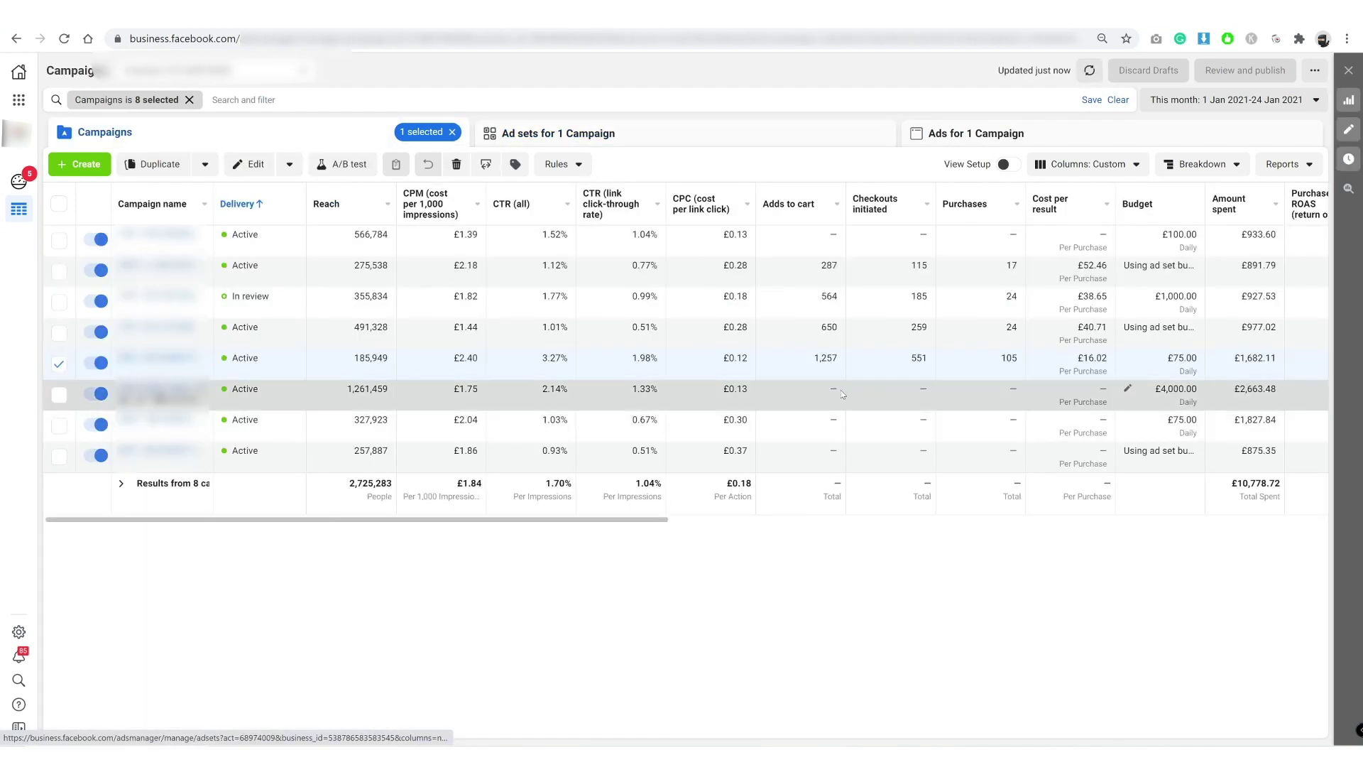
left_click(59, 364)
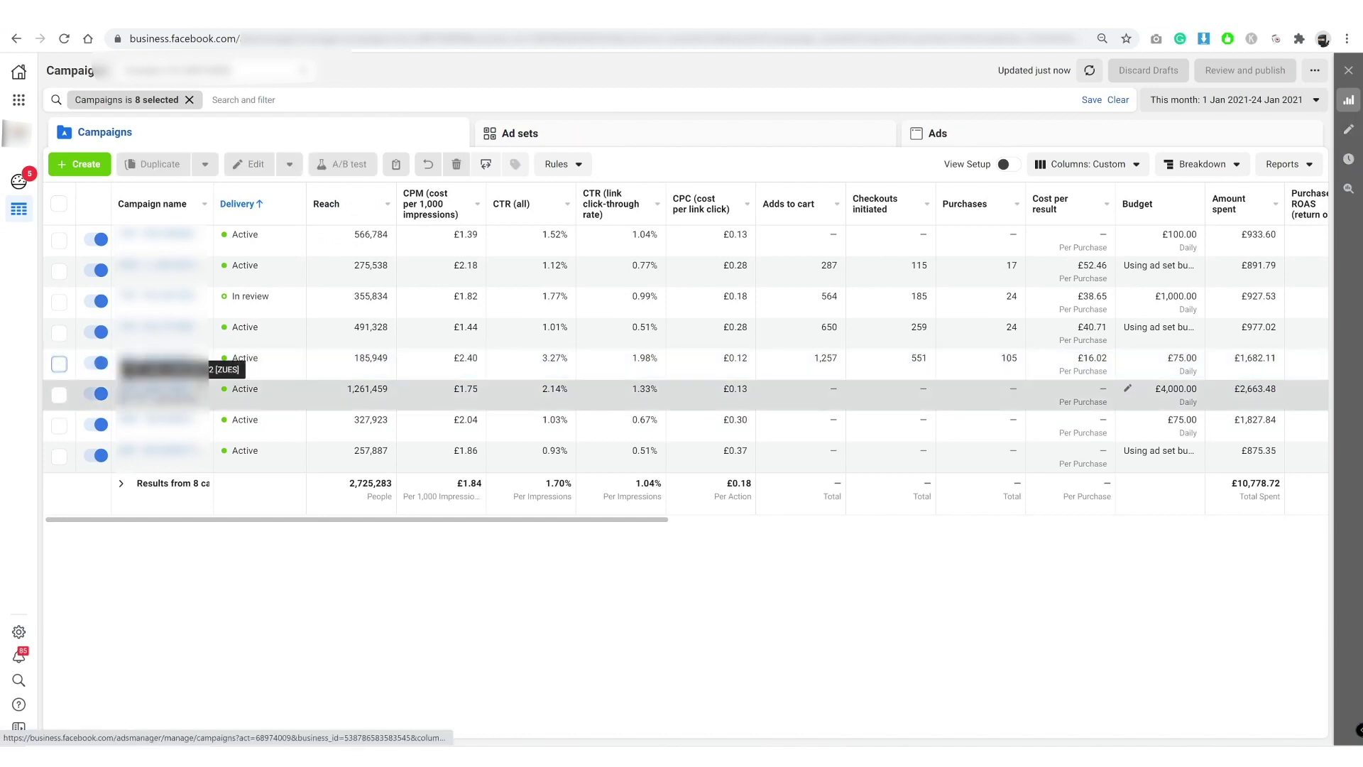